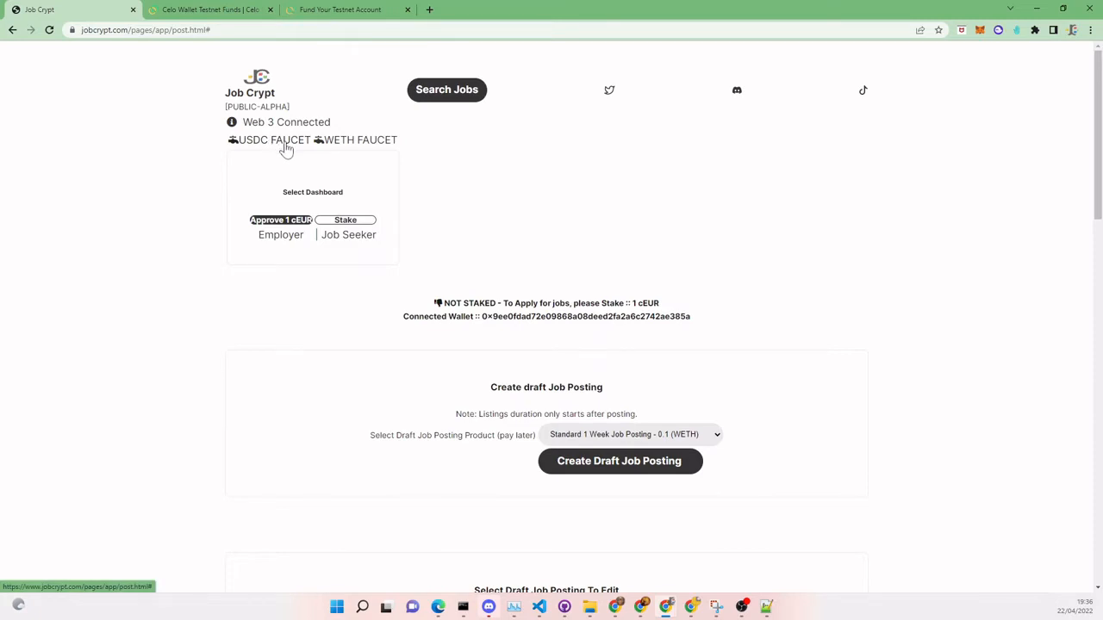
# - Request test USDC from the JobCrypt faucet and approve the mint transaction in MetaMask
pyautogui.click(286, 149)
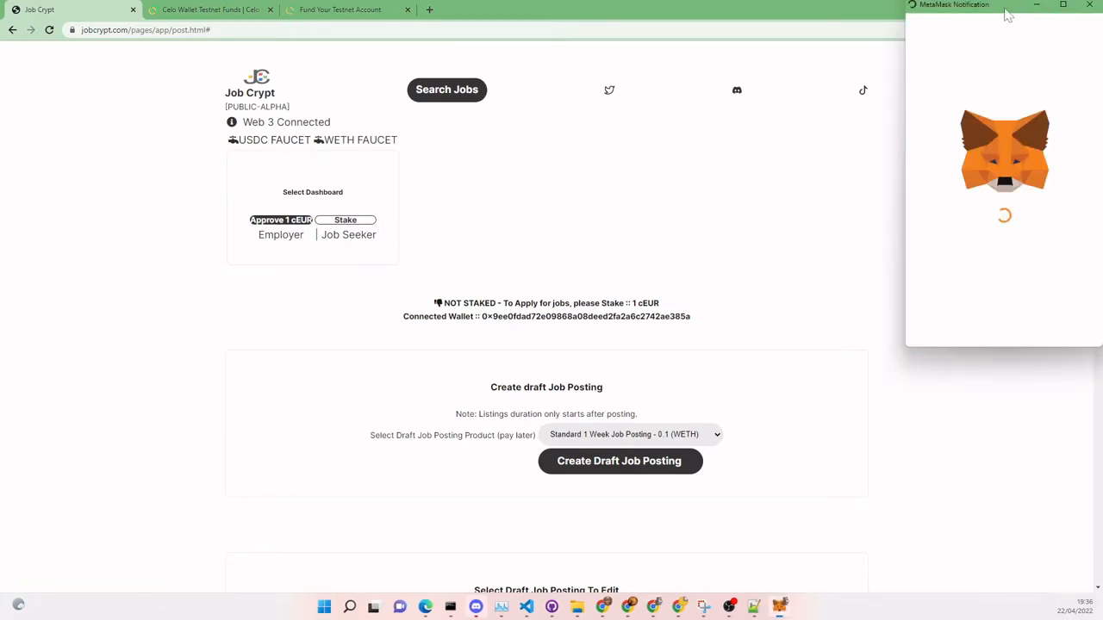
pyautogui.moveTo(1005, 16); pyautogui.dragTo(898, 55)
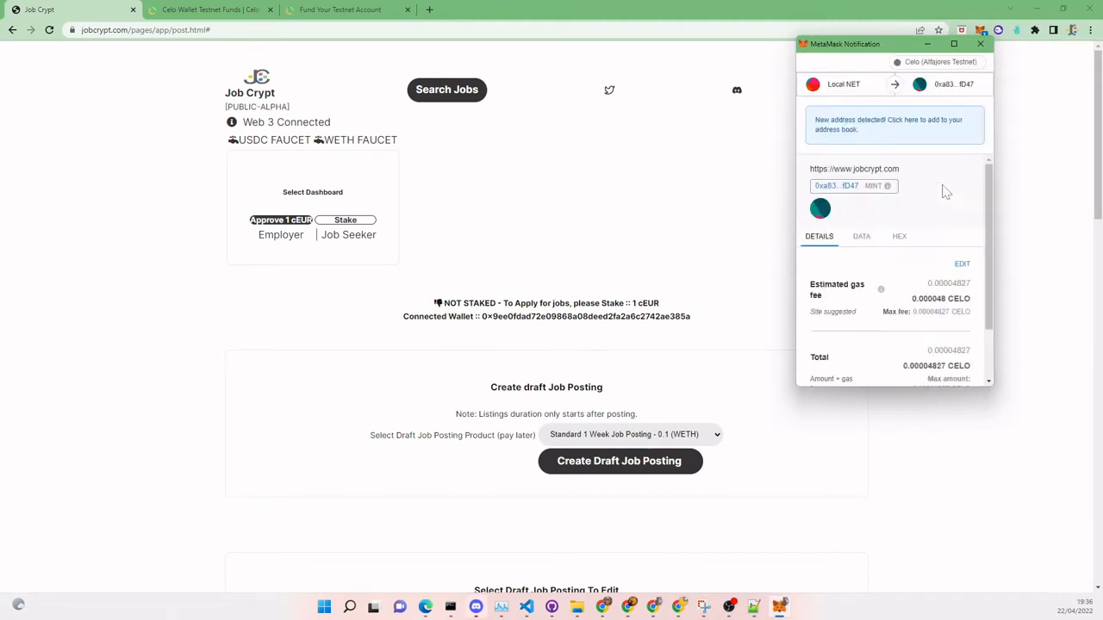
pyautogui.scroll(-2, 957, 263)
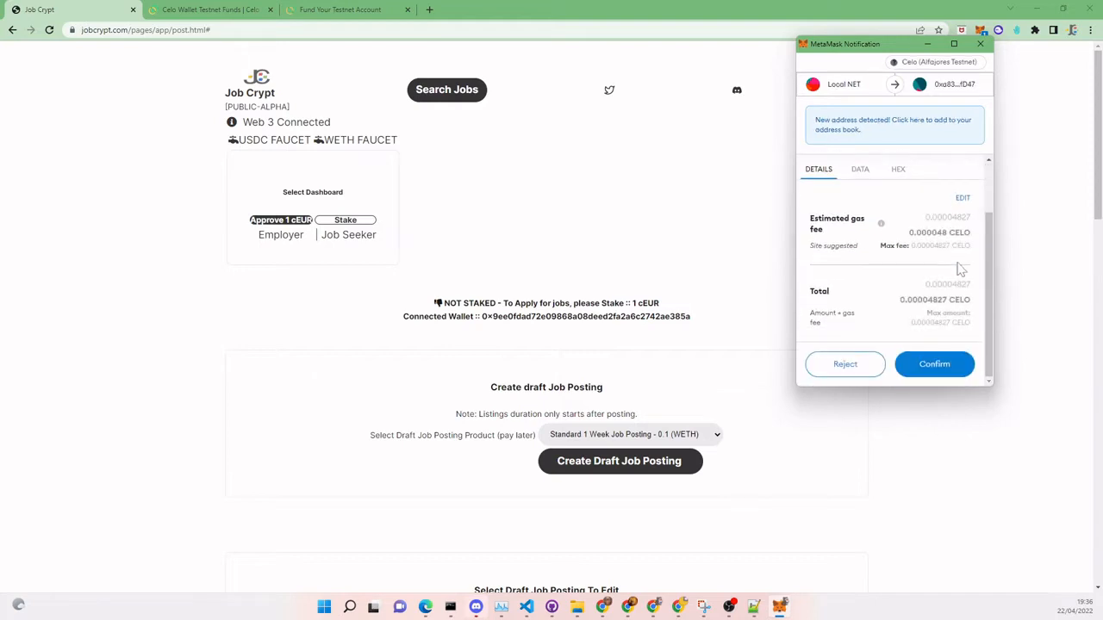
pyautogui.click(936, 370)
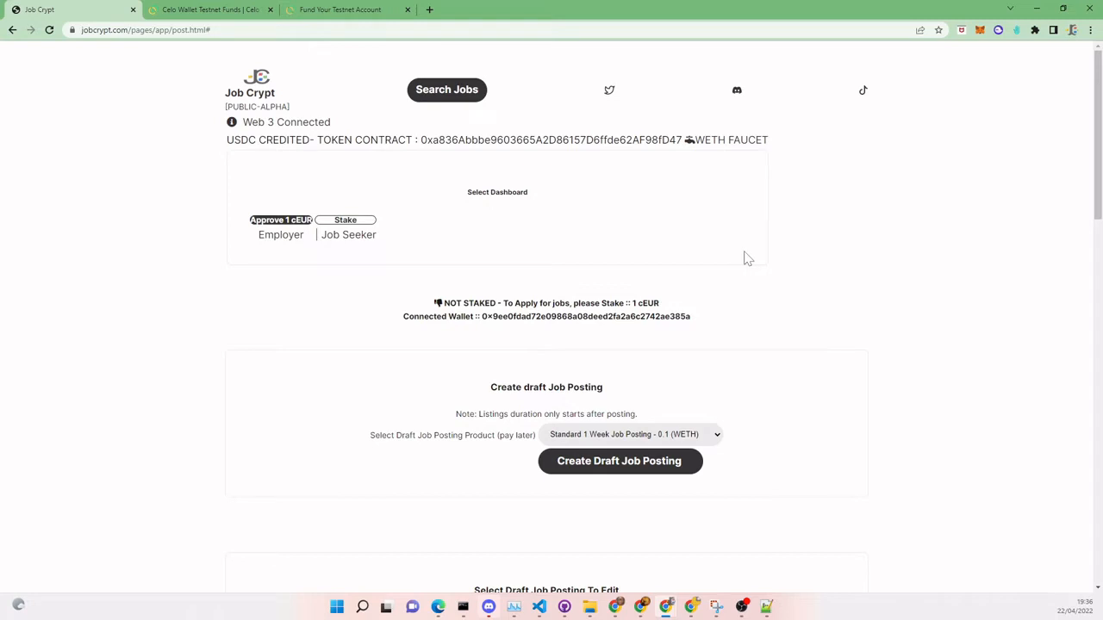
# - Copy the USDC token contract address shown on the posting page
pyautogui.moveTo(421, 140); pyautogui.dragTo(682, 140)
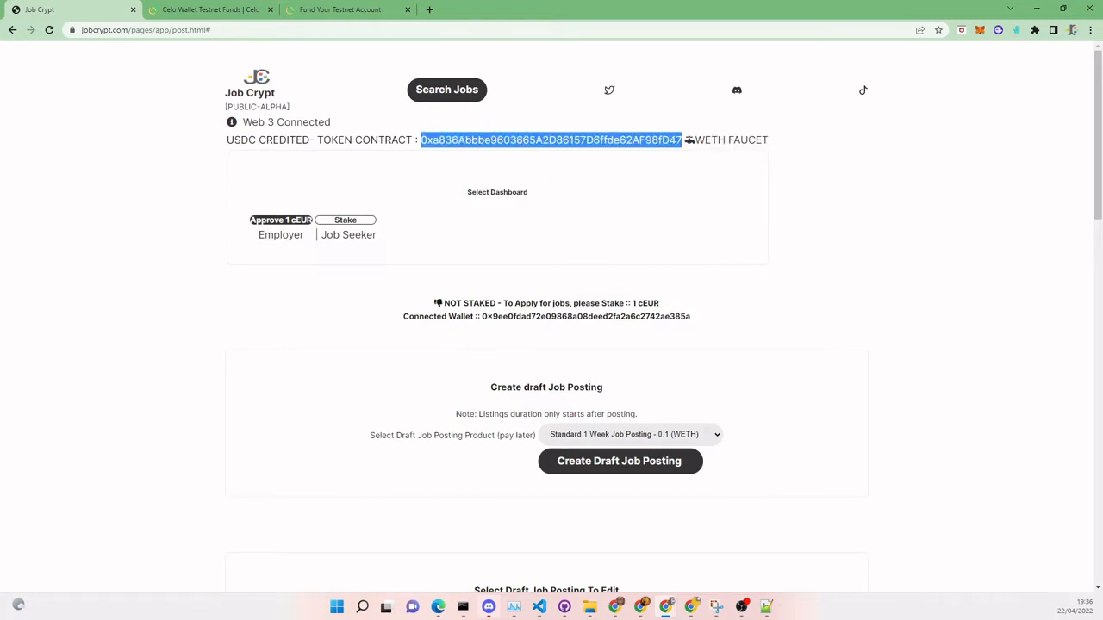
pyautogui.rightClick(671, 140)
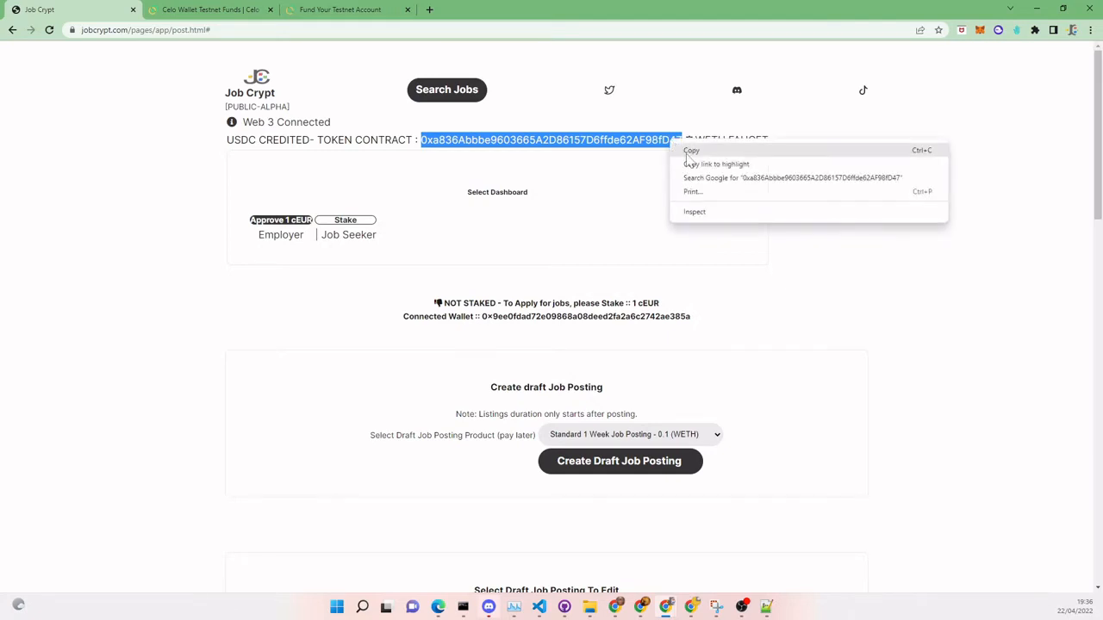
pyautogui.click(694, 152)
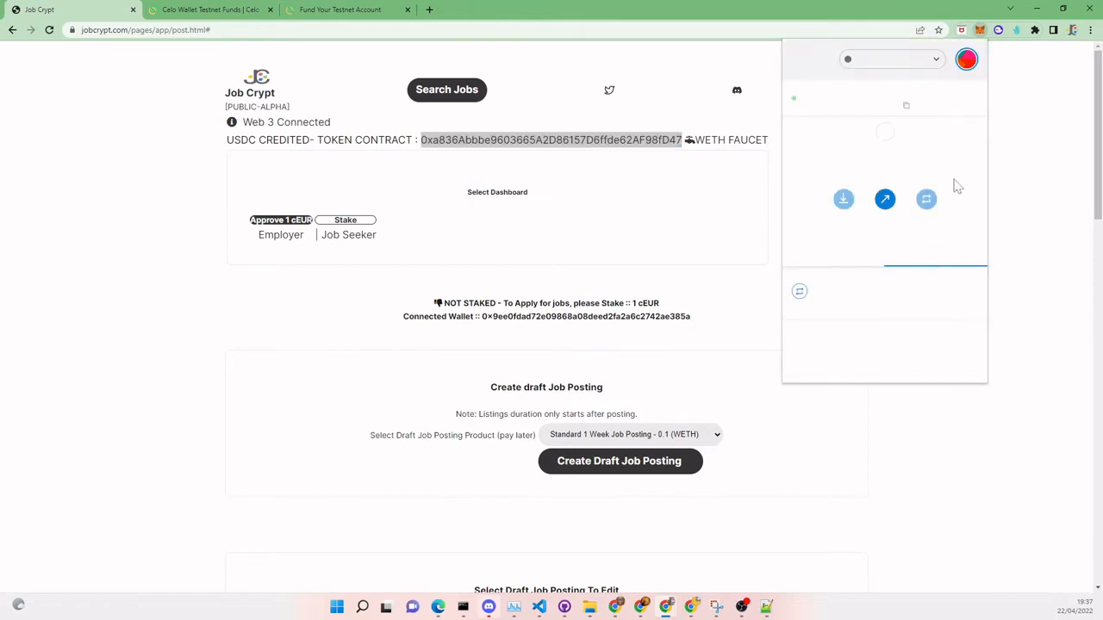
# - Import USDC into MetaMask as a custom token from the pasted address, then close the wallet
pyautogui.click(830, 255)
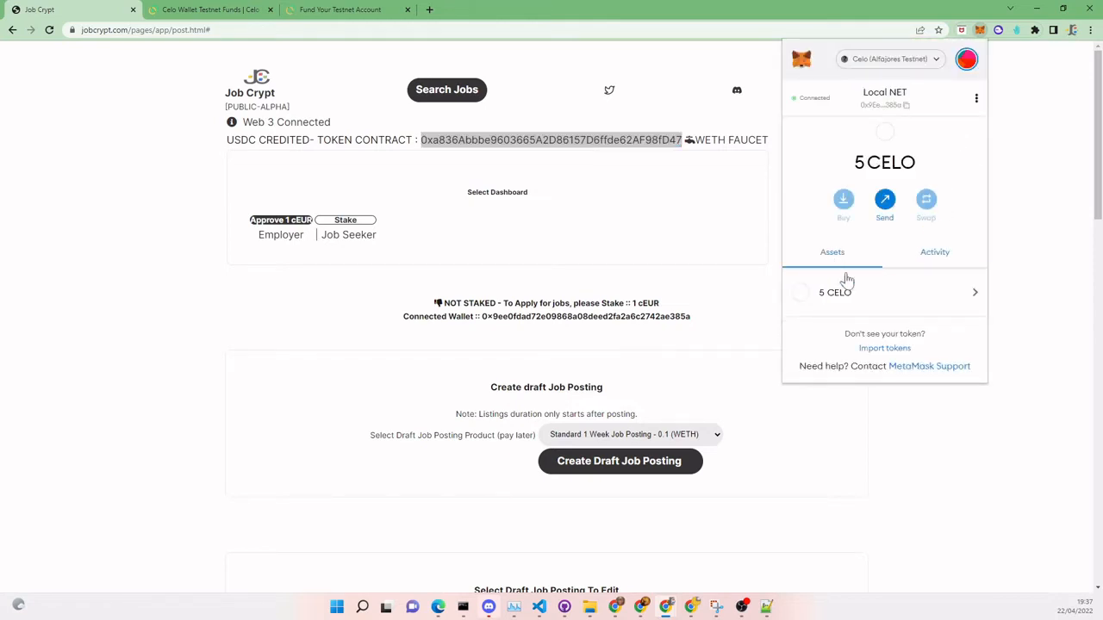
pyautogui.click(870, 354)
pyautogui.rightClick(852, 242)
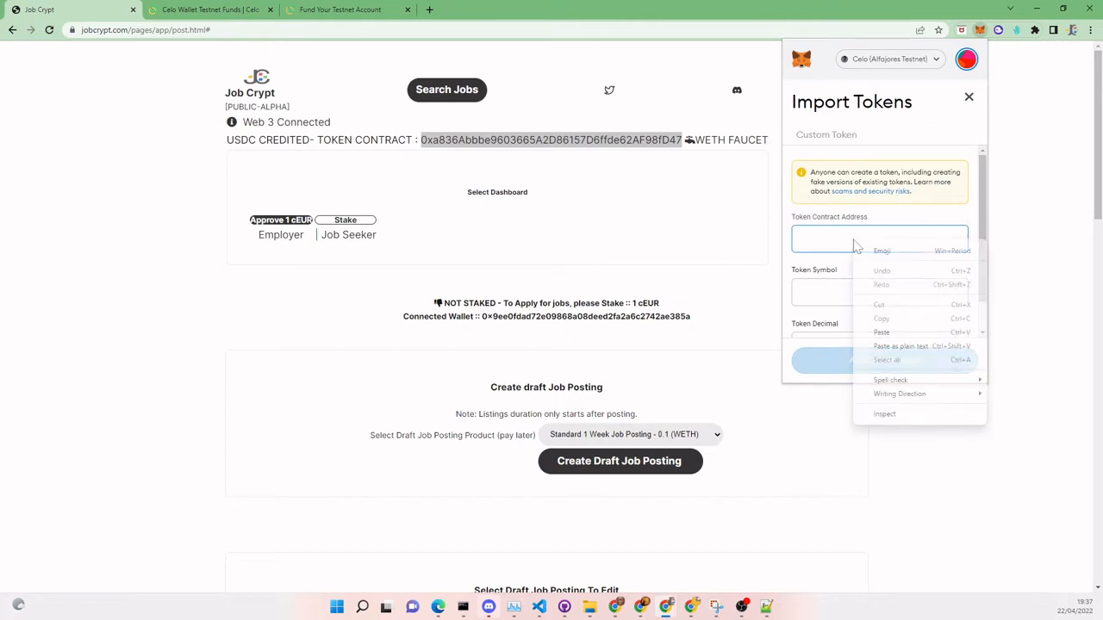
pyautogui.click(905, 349)
pyautogui.scroll(-1, 880, 326)
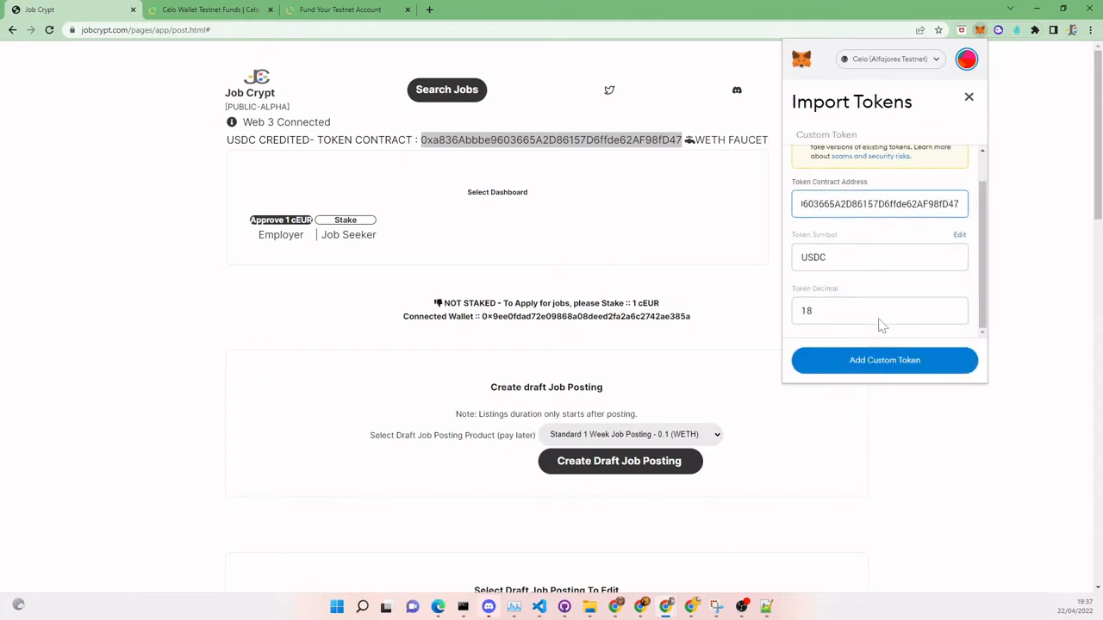
pyautogui.click(882, 359)
pyautogui.click(922, 364)
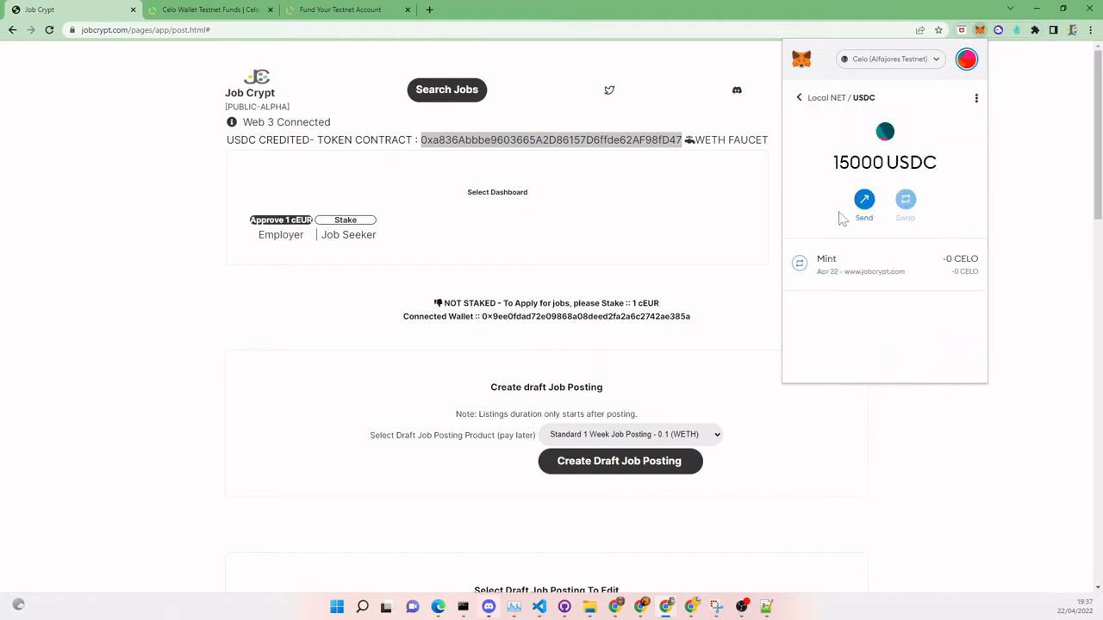
pyautogui.click(798, 98)
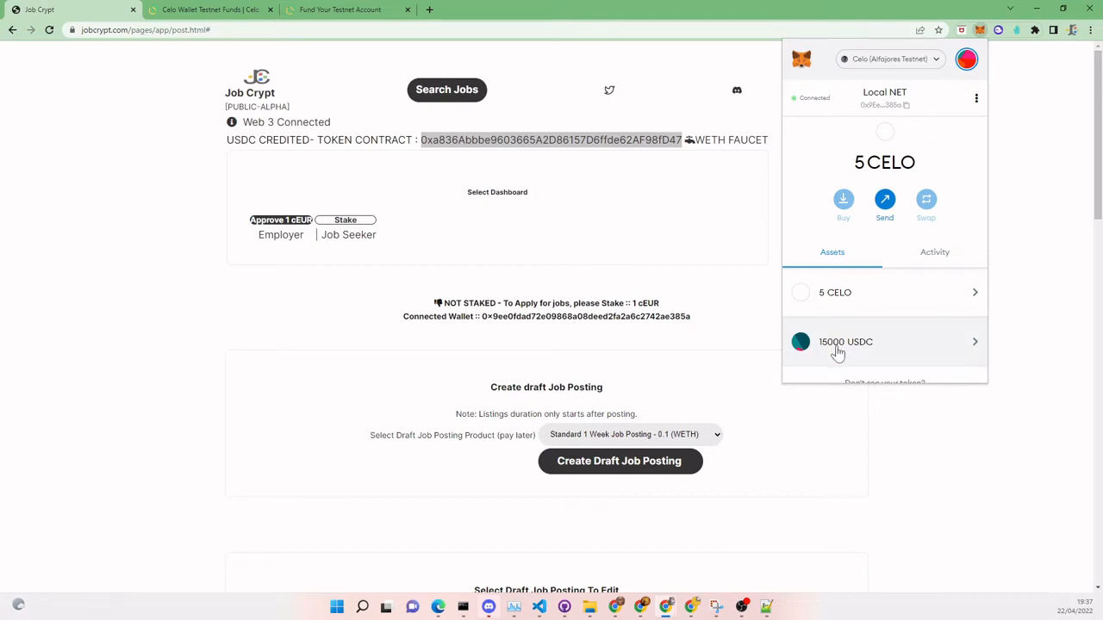
pyautogui.click(739, 344)
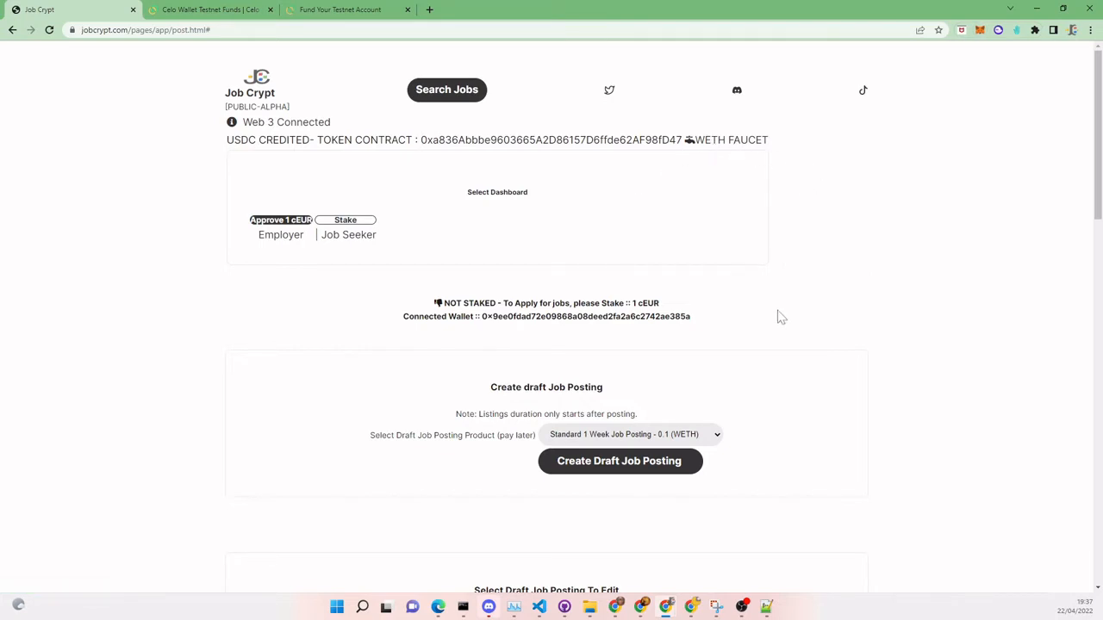
# - Select 'Featured 2 Week Job Posting - 700 (USDC)' as the draft posting product
pyautogui.scroll(-2, 781, 318)
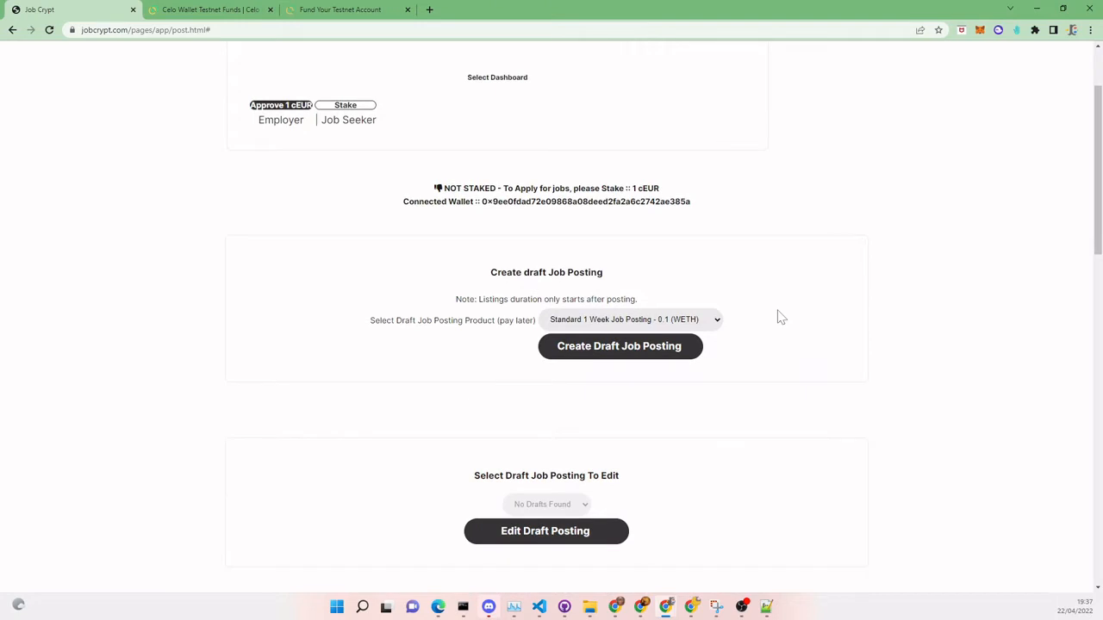
pyautogui.scroll(-1, 781, 318)
pyautogui.click(720, 264)
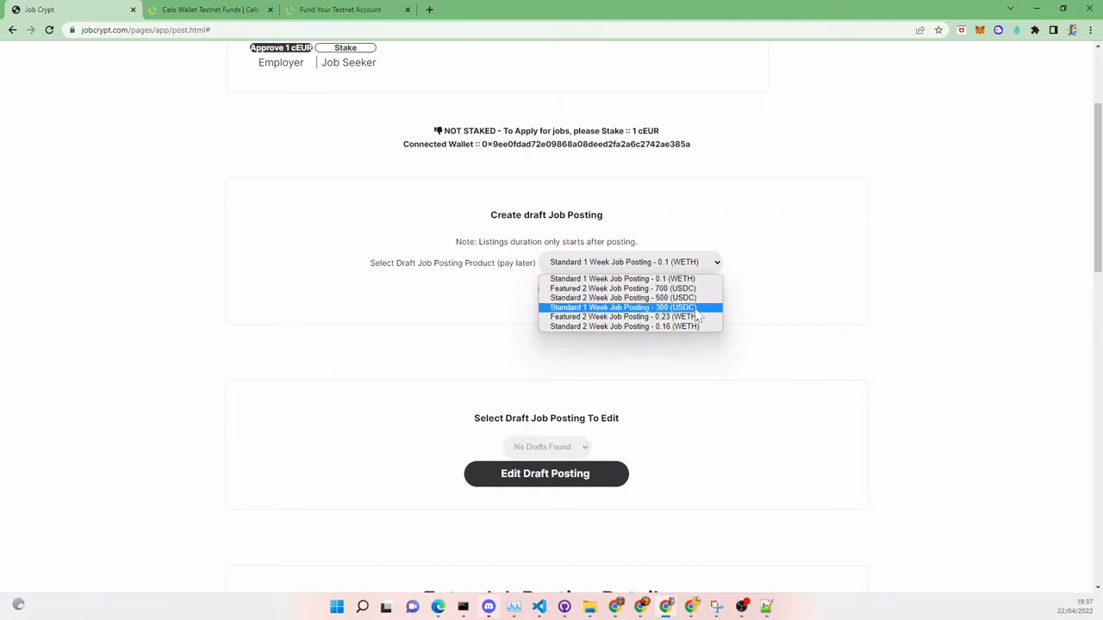
pyautogui.press('Up')
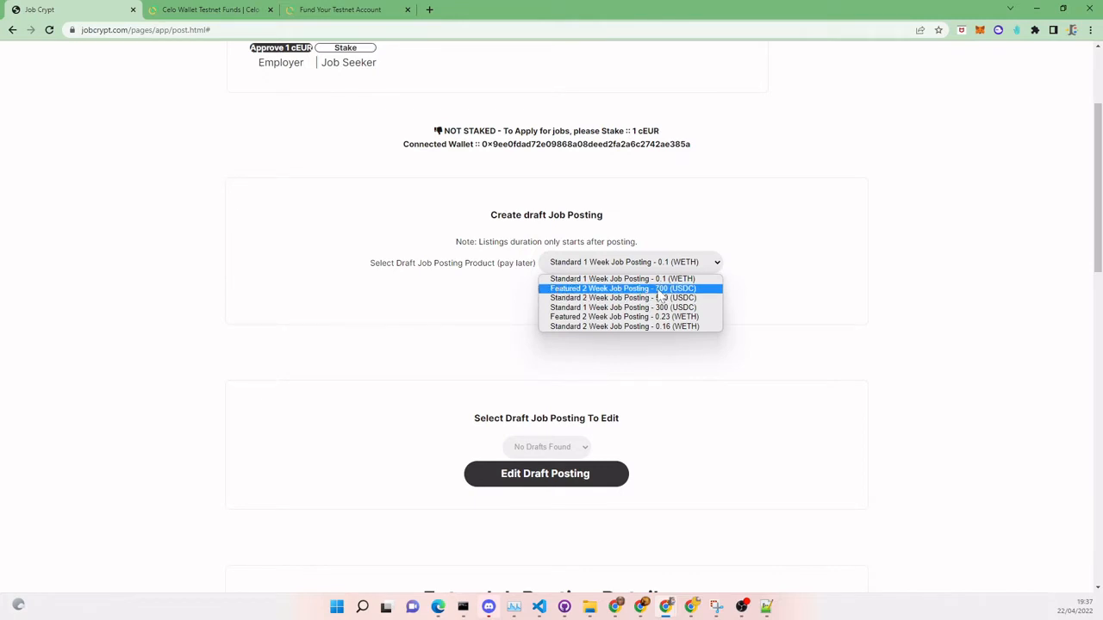
pyautogui.click(658, 290)
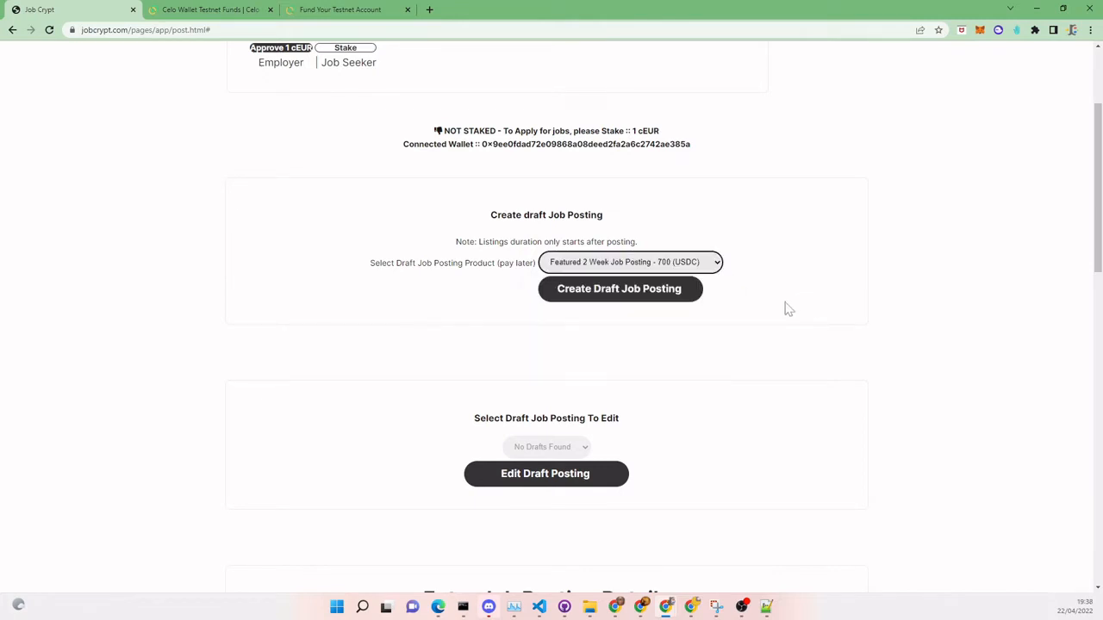
pyautogui.scroll(-1, 814, 298)
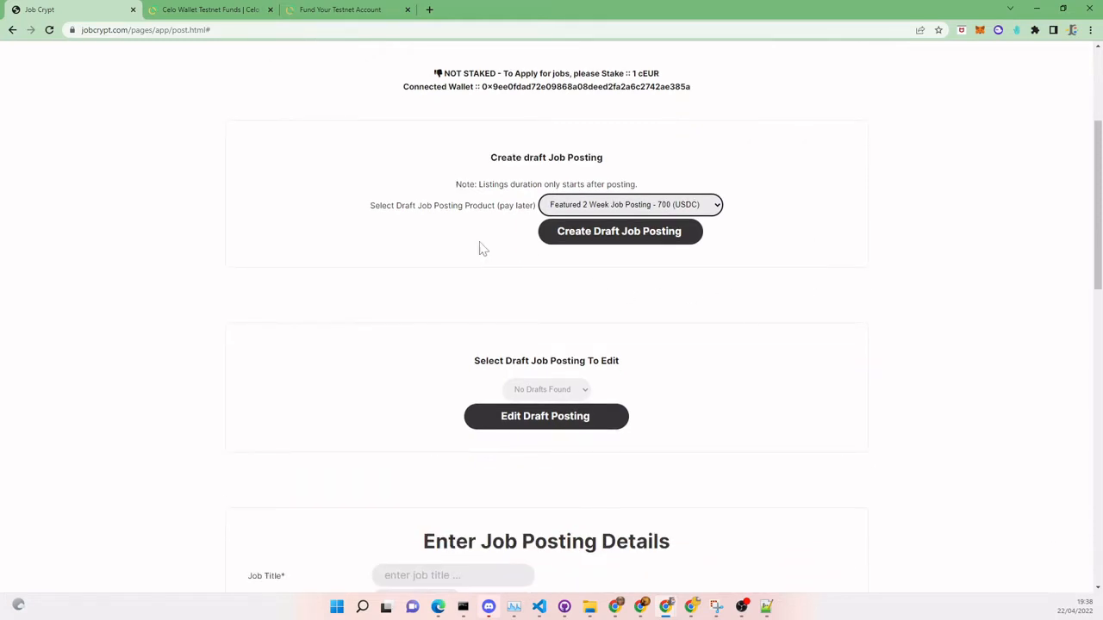
# - Create the draft job posting and approve its transaction in MetaMask
pyautogui.click(624, 231)
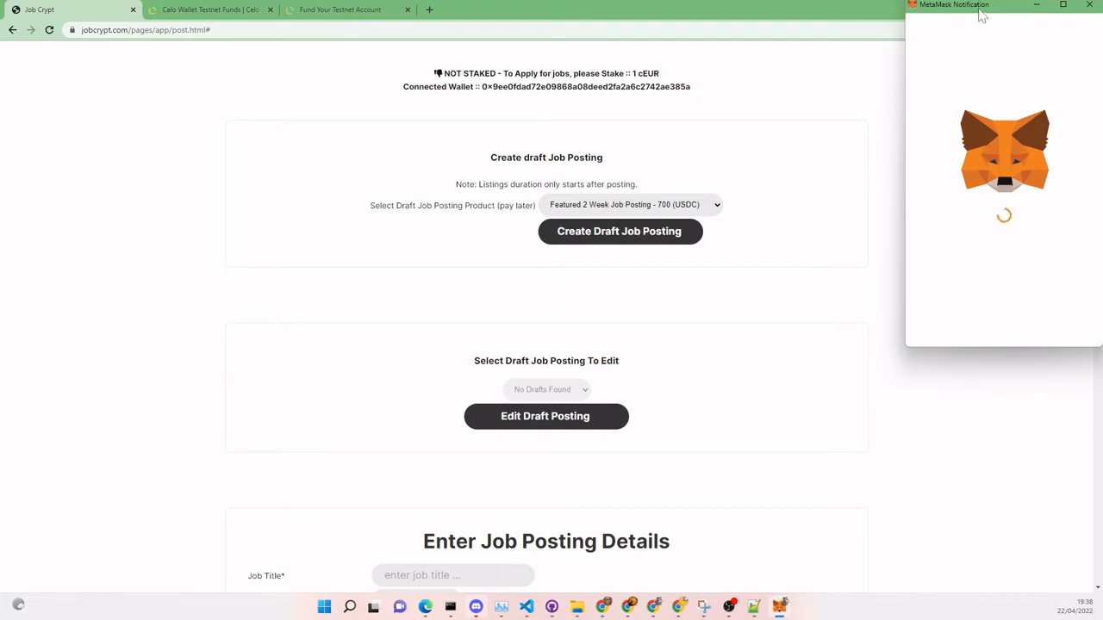
pyautogui.moveTo(981, 16); pyautogui.dragTo(875, 35)
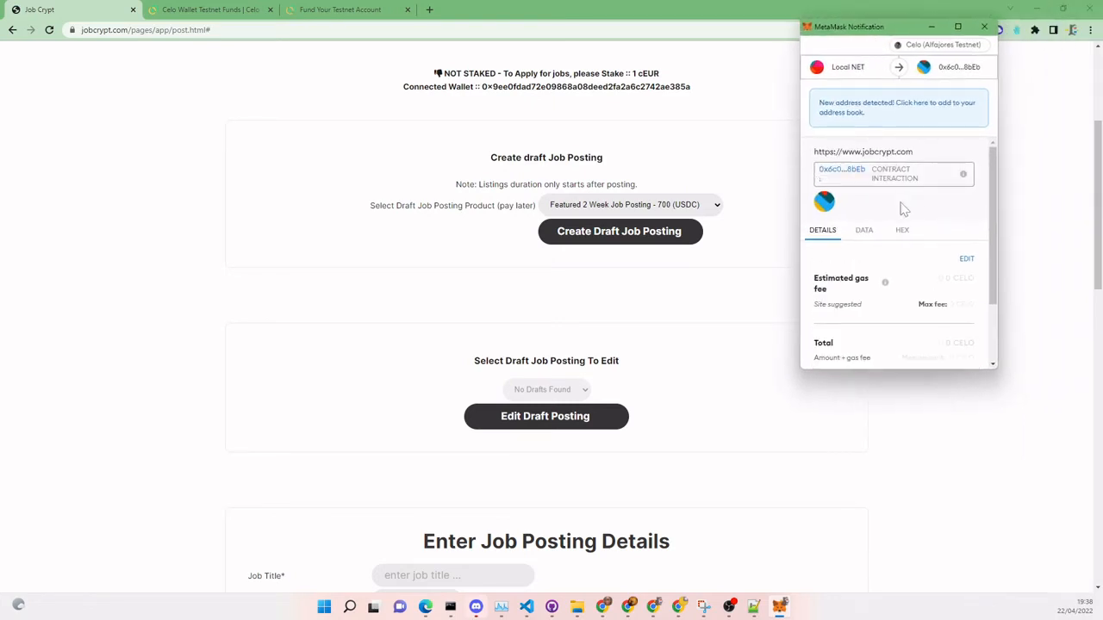
pyautogui.moveTo(992, 256); pyautogui.dragTo(982, 301)
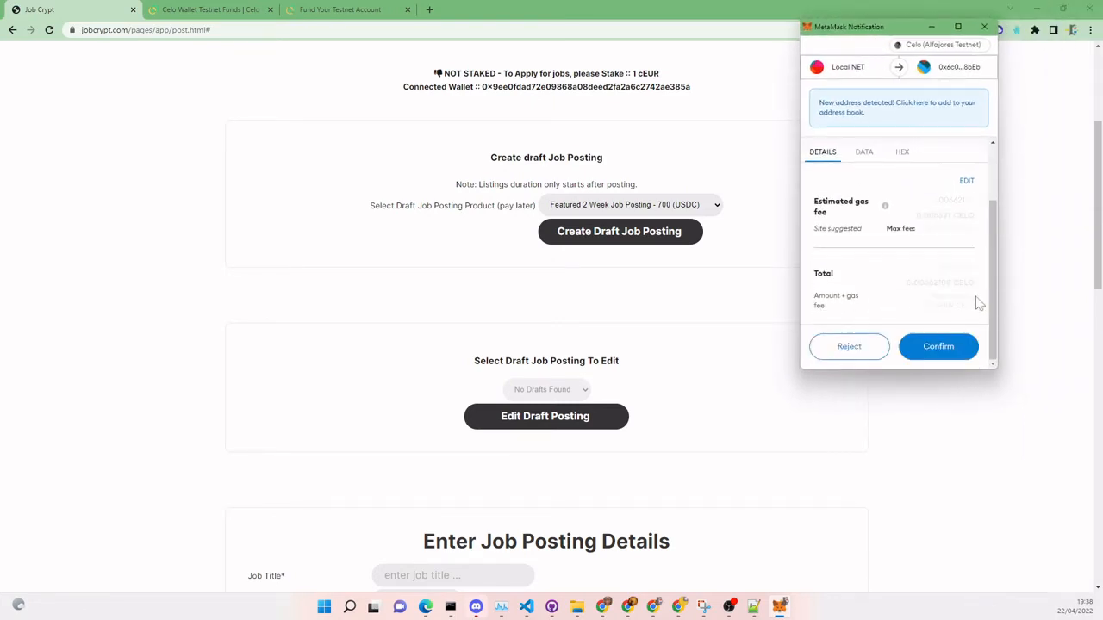
pyautogui.click(943, 353)
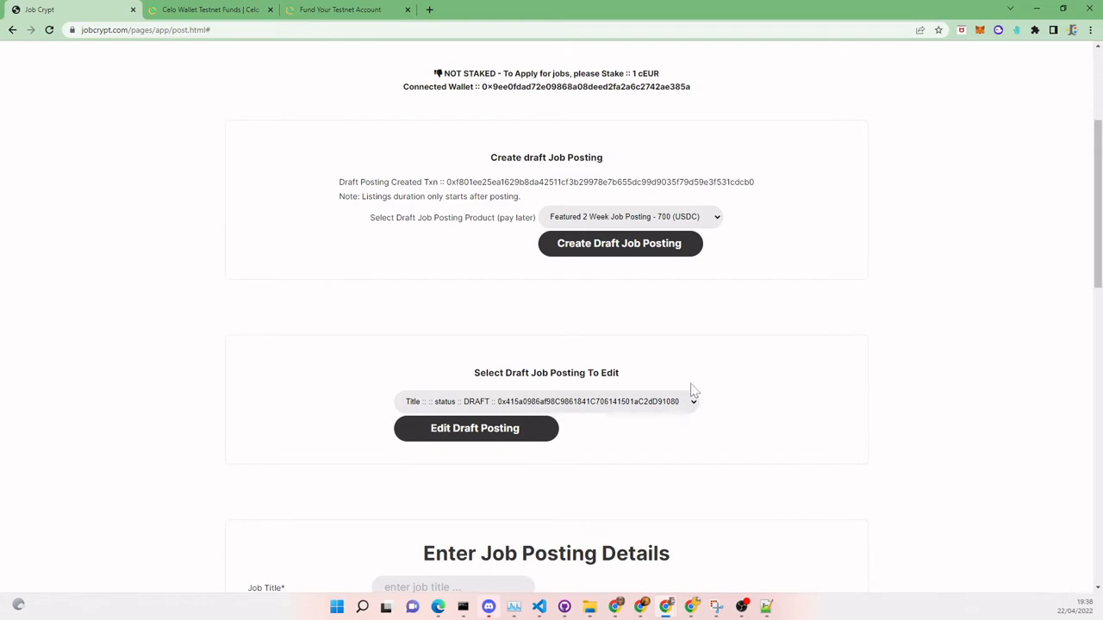
# - Scroll the page to bring the draft's job posting details form into view
pyautogui.scroll(-3, 690, 388)
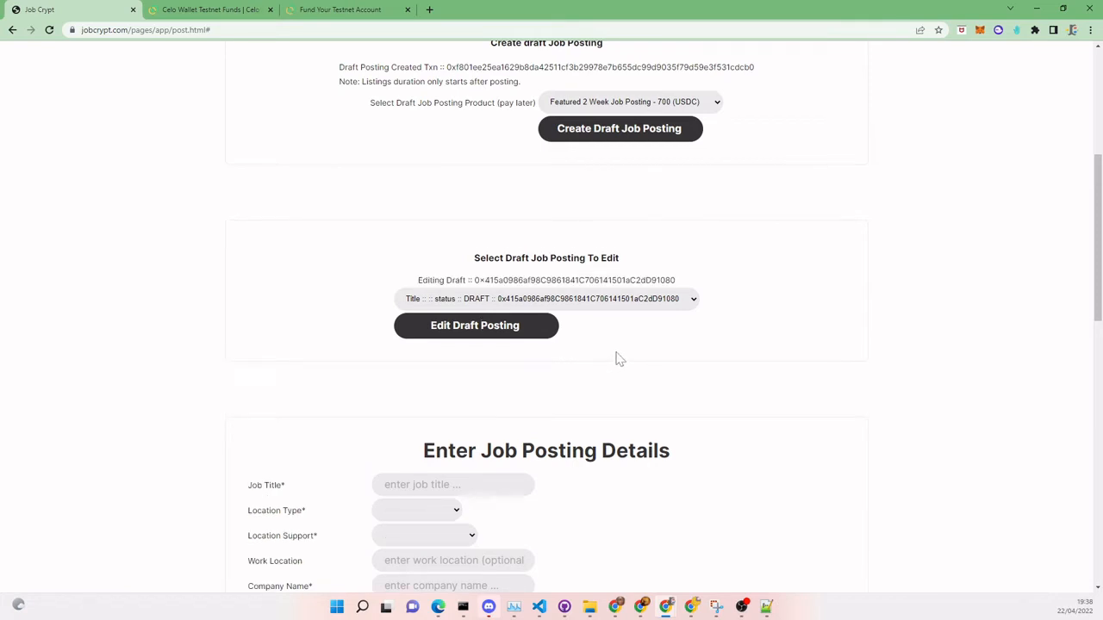
pyautogui.scroll(-5, 616, 360)
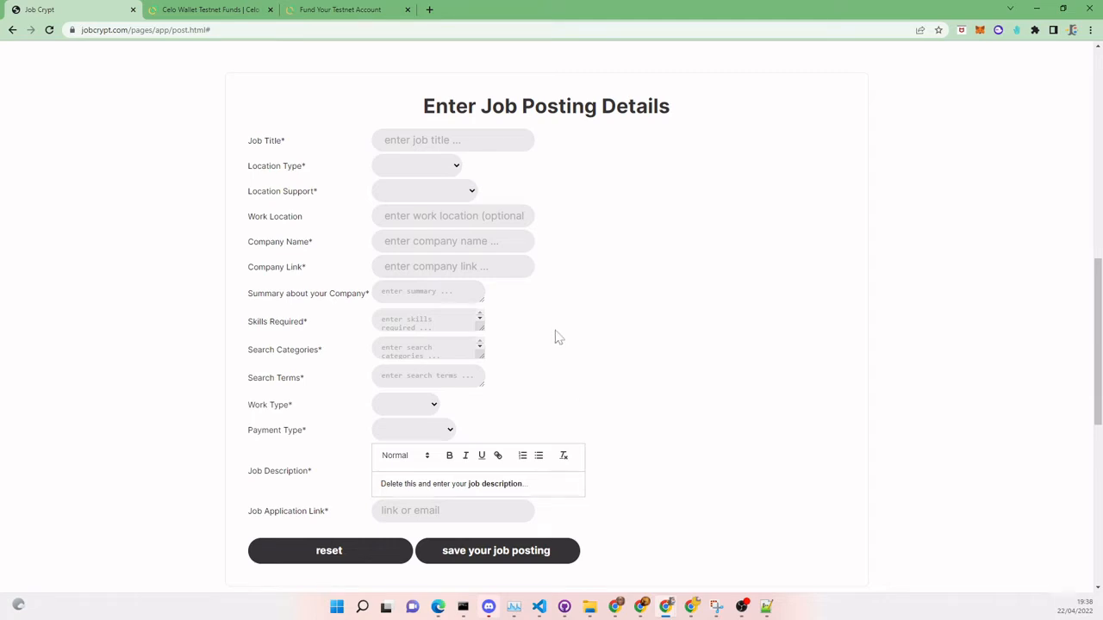
pyautogui.scroll(2, 581, 284)
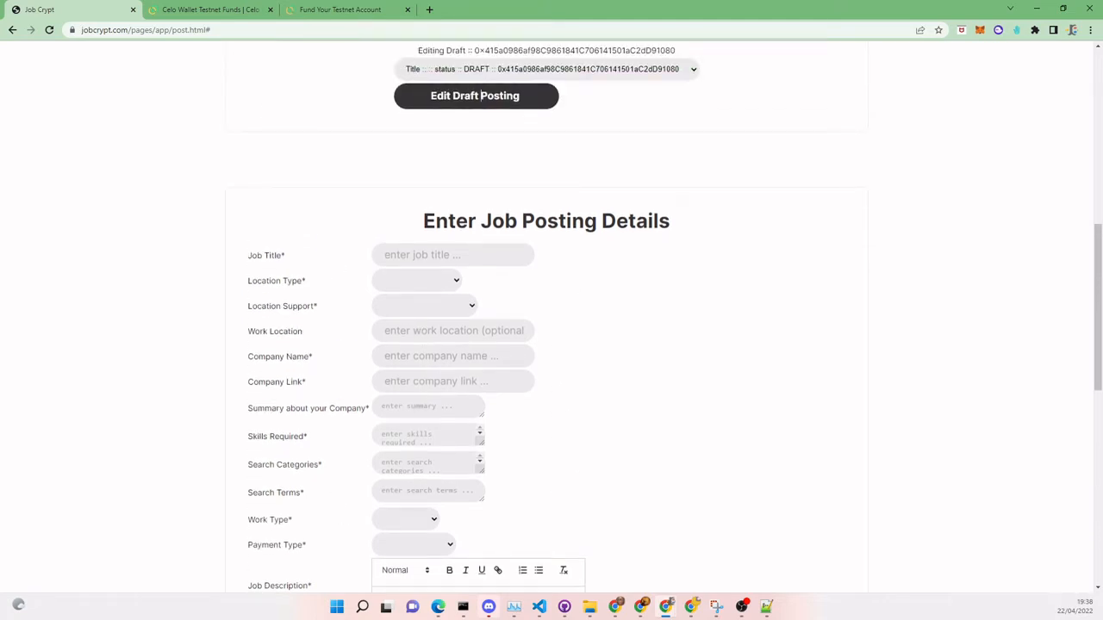
pyautogui.scroll(1, 480, 95)
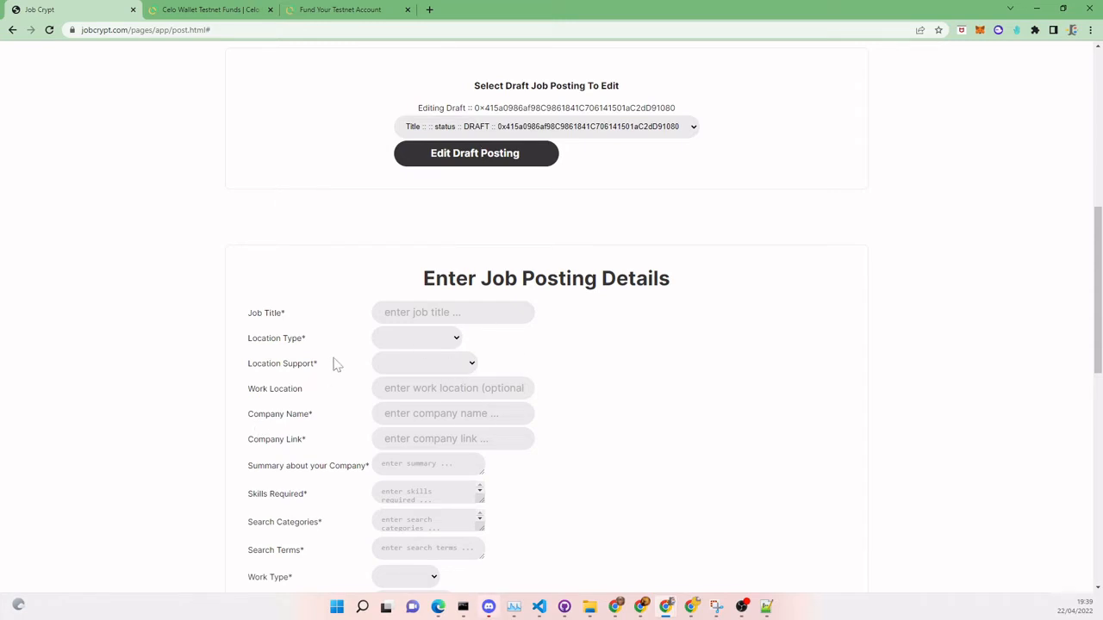
# - Enter 'Front End Developer' as the job title
pyautogui.hotkey('alt', 'Tab')
pyautogui.click(381, 313)
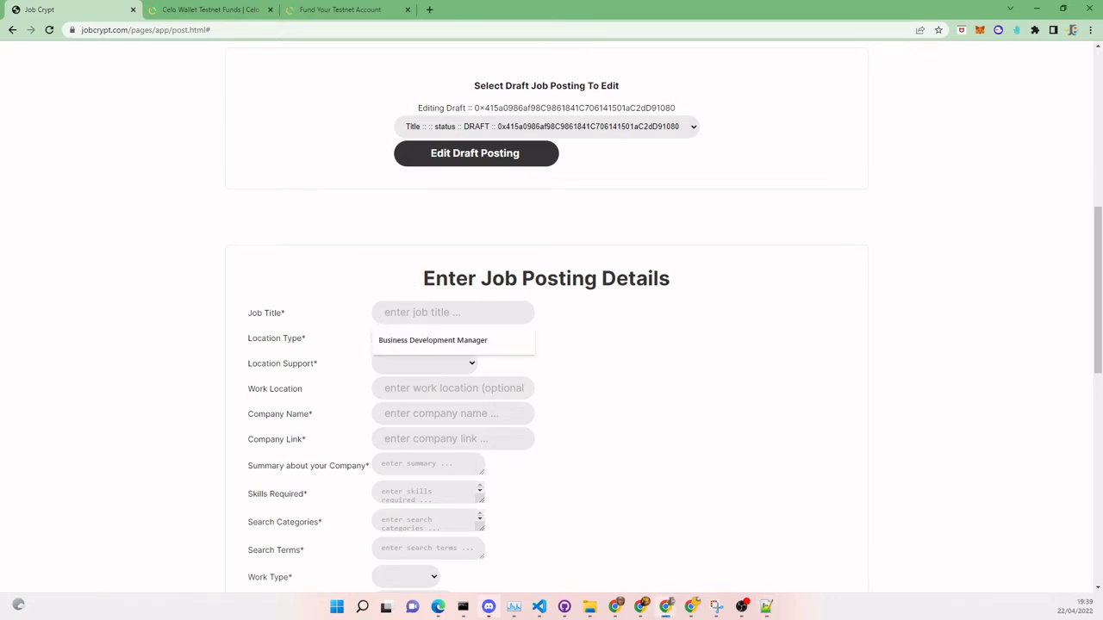
pyautogui.write('Forn')
pyautogui.press('BackSpace')
pyautogui.press('BackSpace')
pyautogui.press('BackSpace')
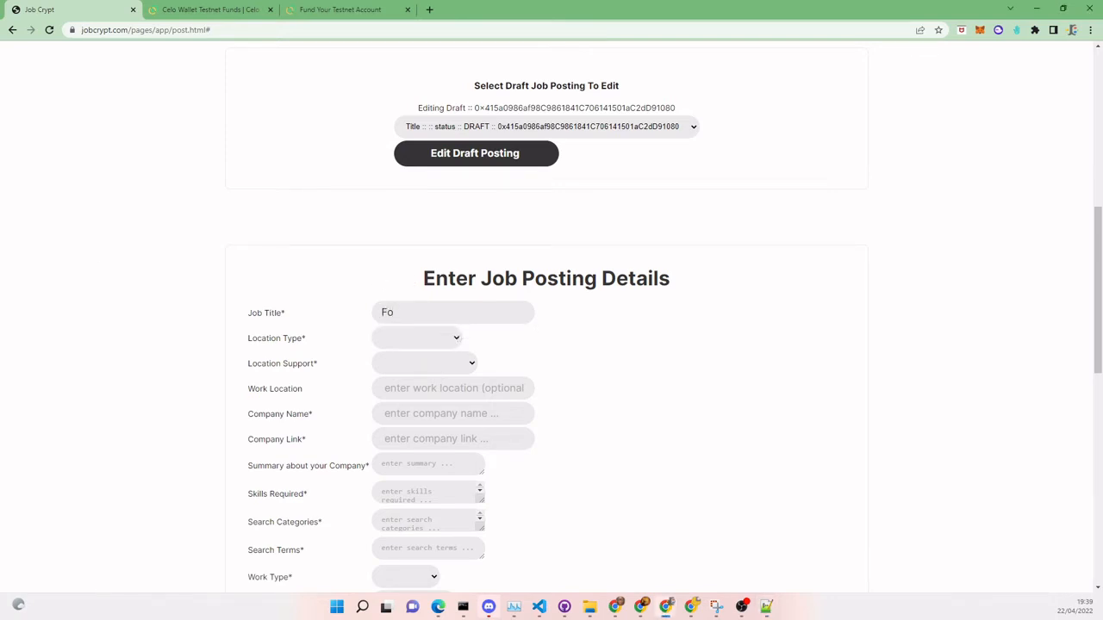
pyautogui.write('ront End Developer')
# - Set location type Geo Remote, location support N/A, and work location Remote
pyautogui.click(449, 339)
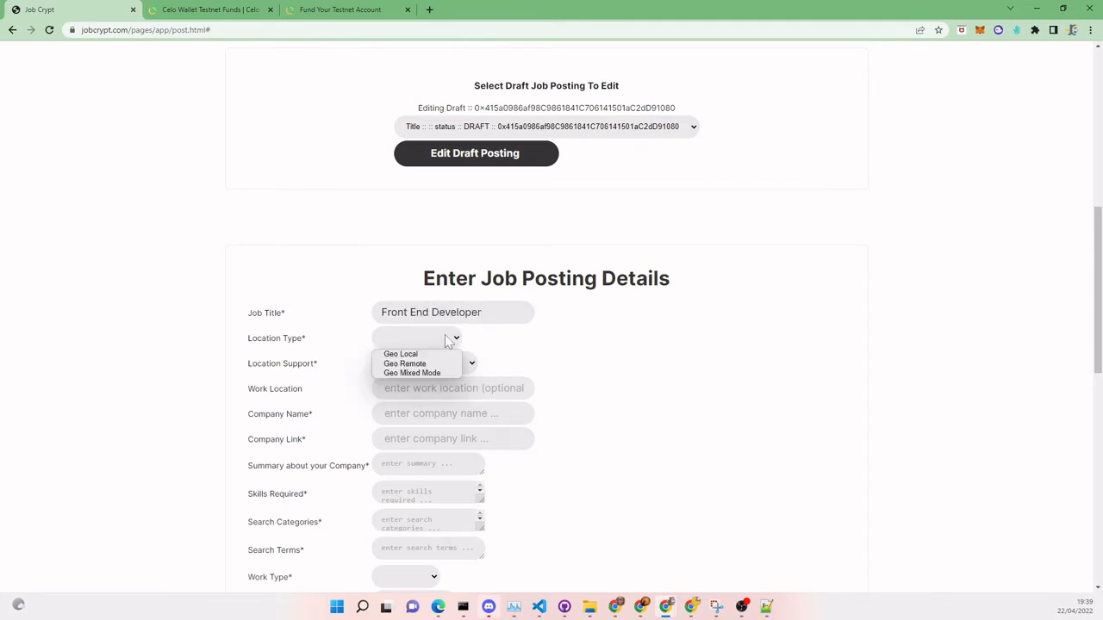
pyautogui.click(435, 363)
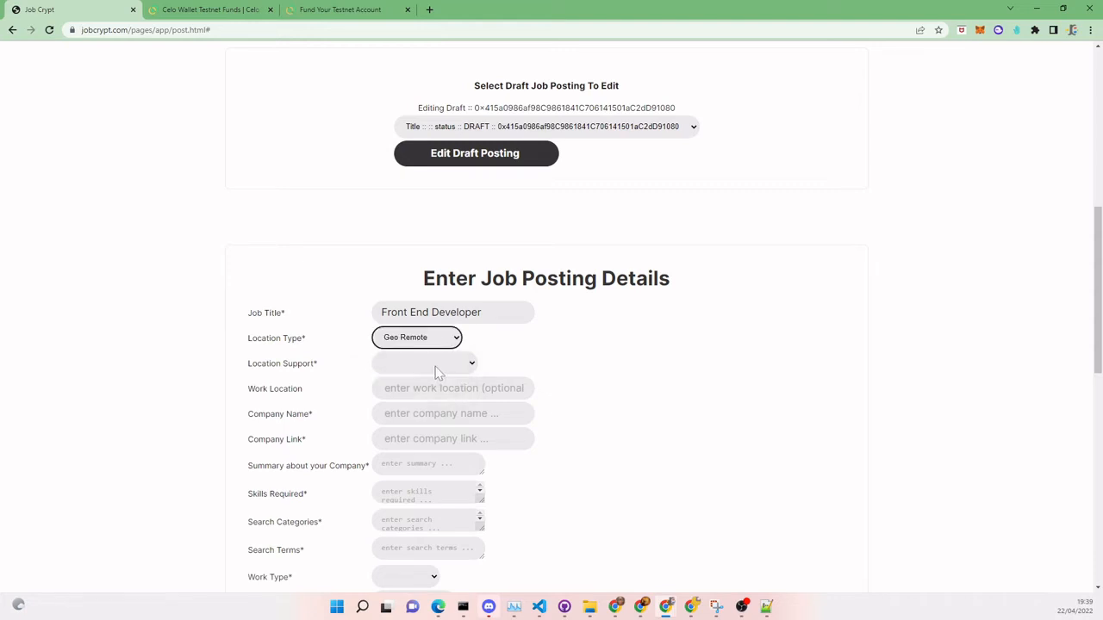
pyautogui.click(449, 364)
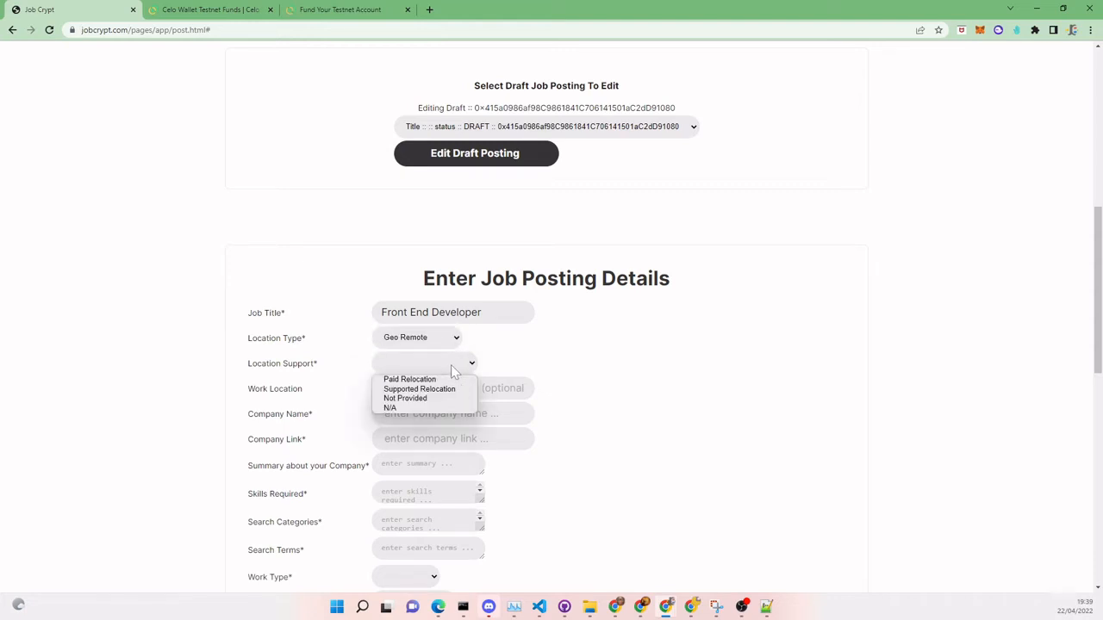
pyautogui.click(435, 407)
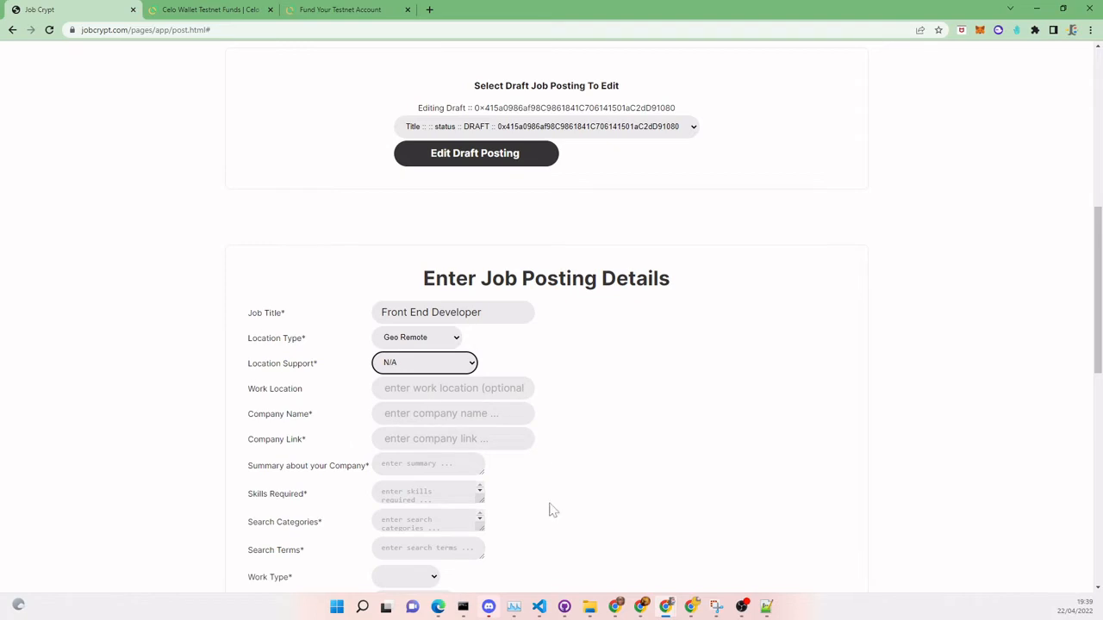
pyautogui.click(420, 389)
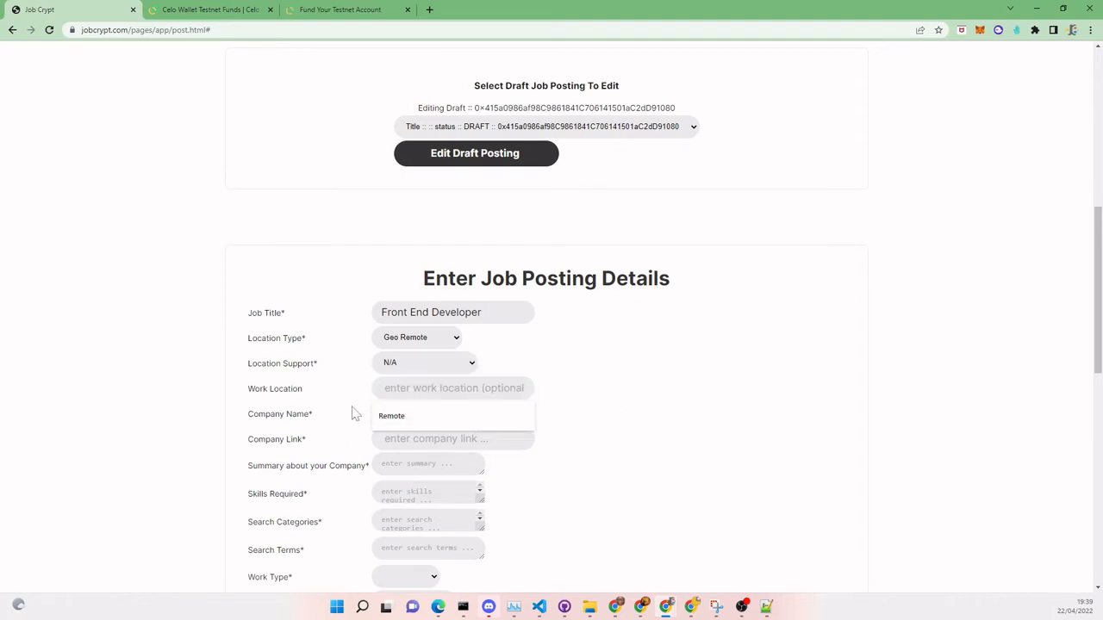
pyautogui.click(404, 421)
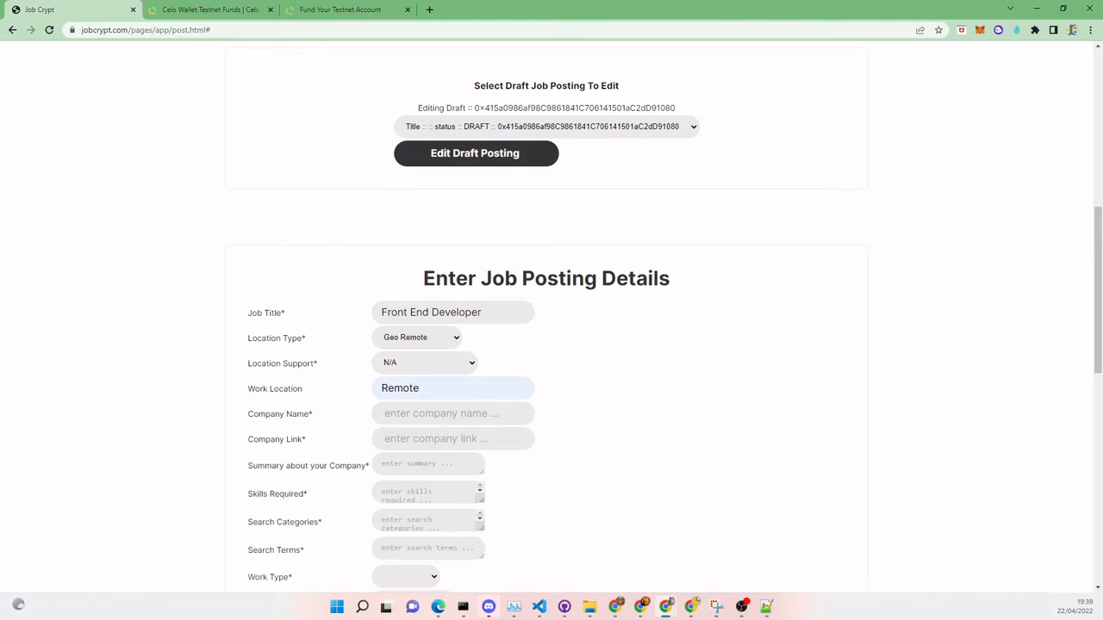
# - Enter company name JobCrypt and paste the company website link
pyautogui.press('Tab')
pyautogui.write('Jo')
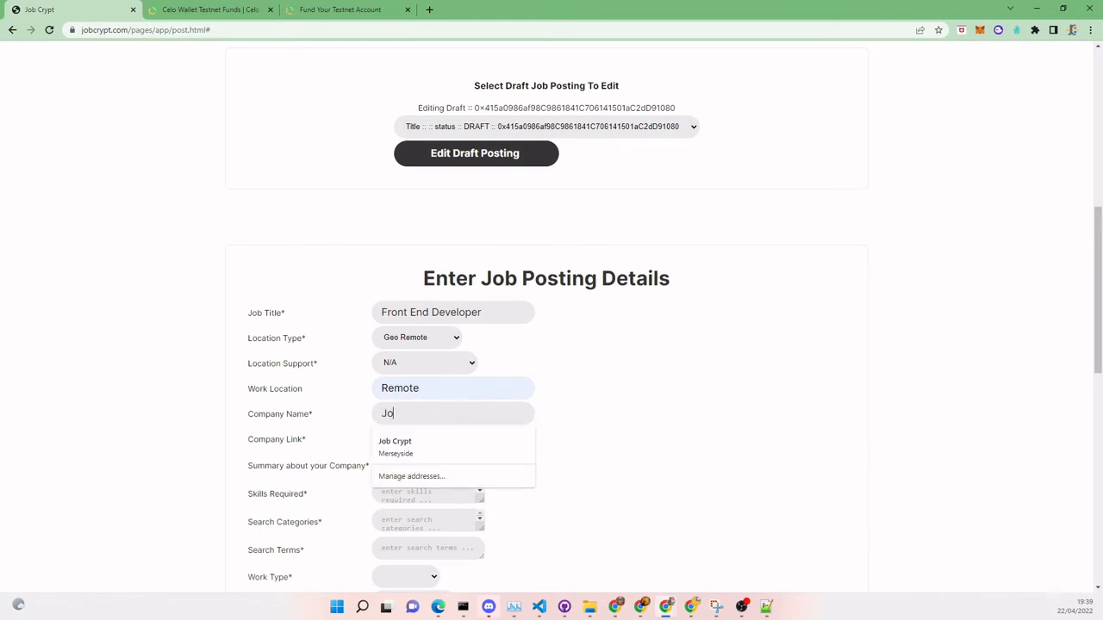
pyautogui.write('bCrypt')
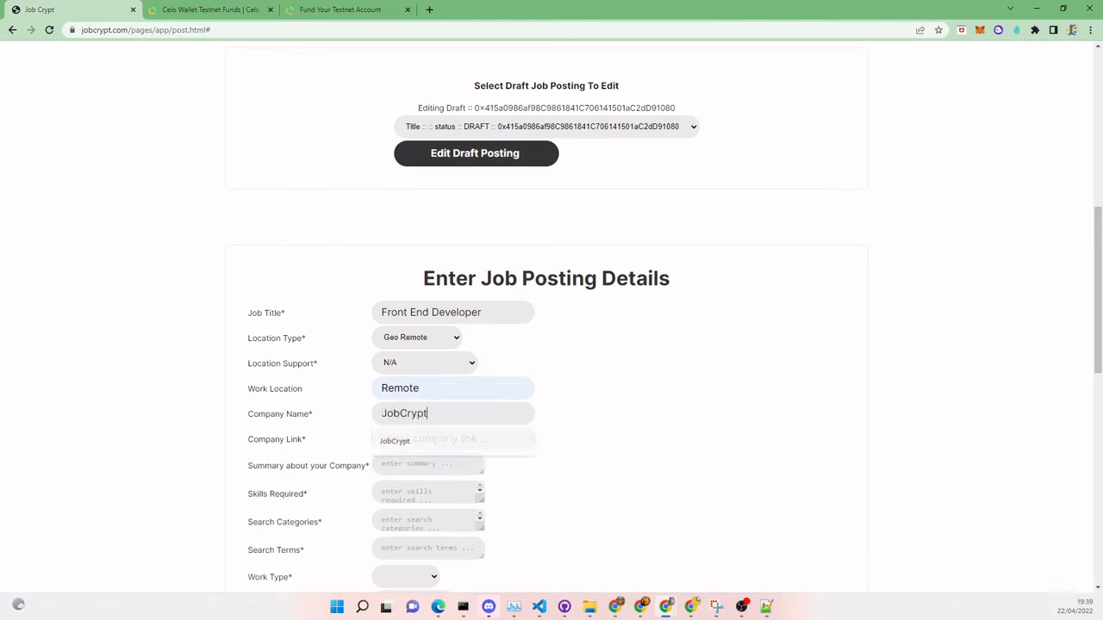
pyautogui.press('Tab')
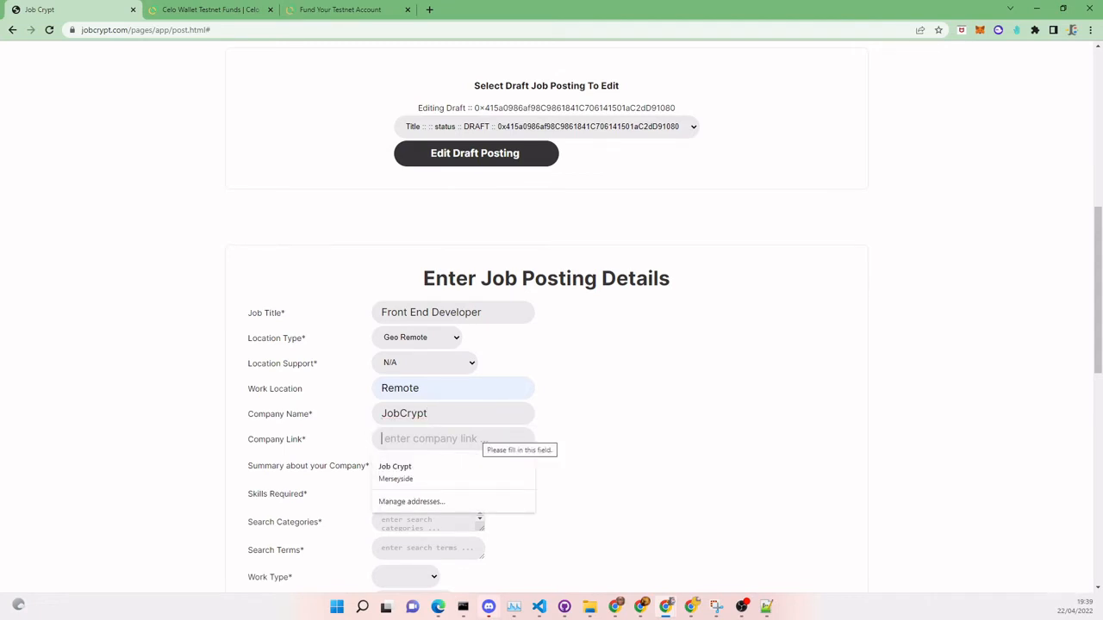
pyautogui.hotkey('alt', 'Tab')
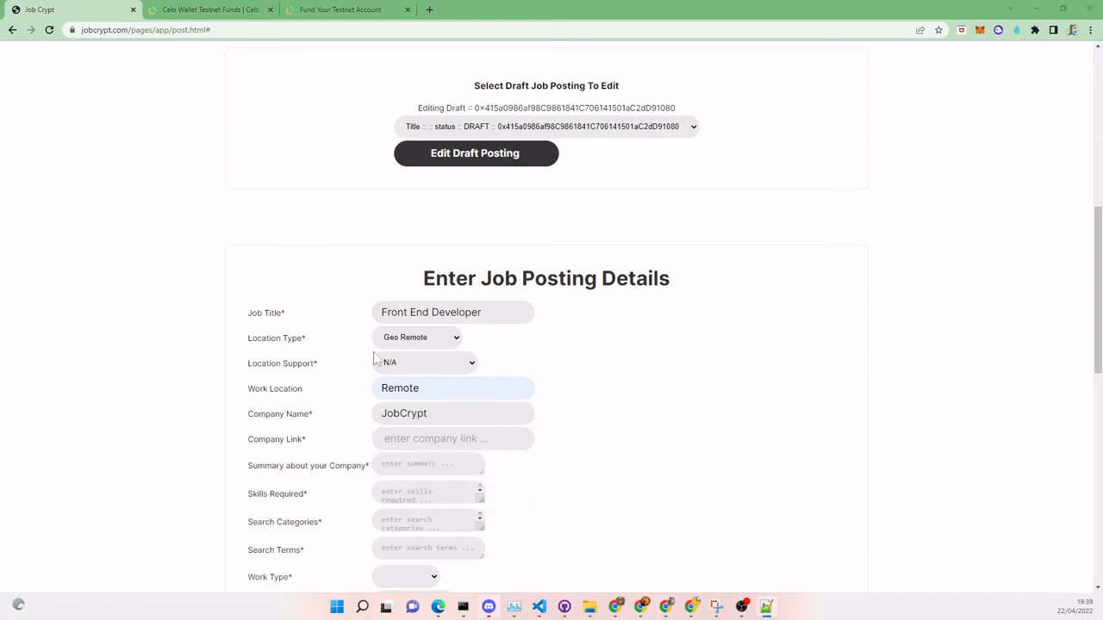
pyautogui.hotkey('alt', 'Tab')
pyautogui.write('https://www.jobcrypt.com')
# - Paste the company summary from the Notepad++ notes
pyautogui.scroll(-2, 638, 436)
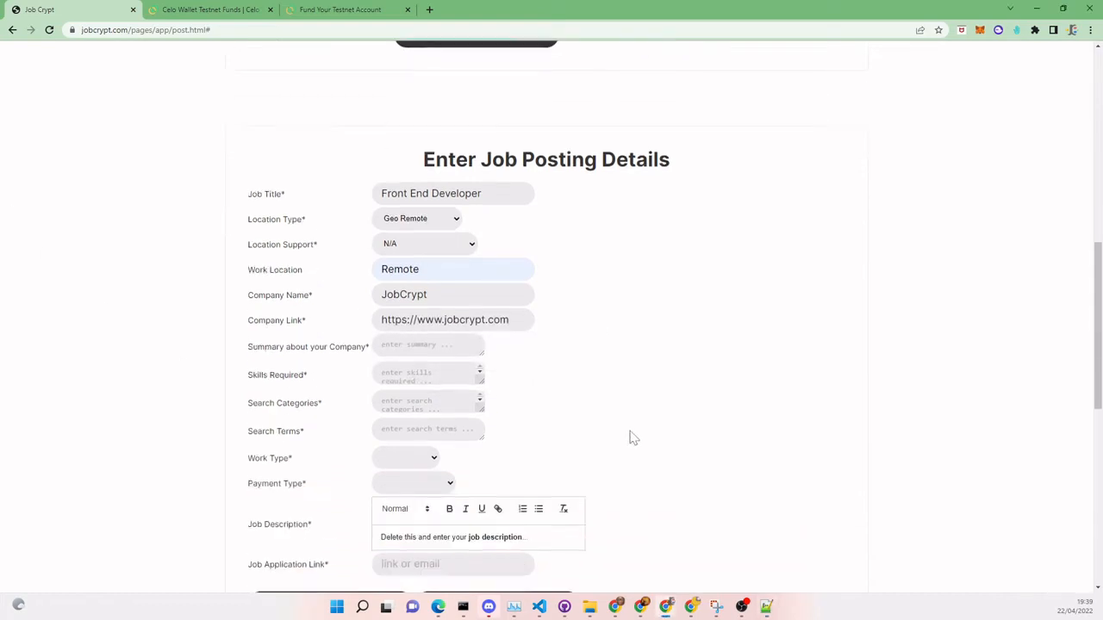
pyautogui.click(431, 292)
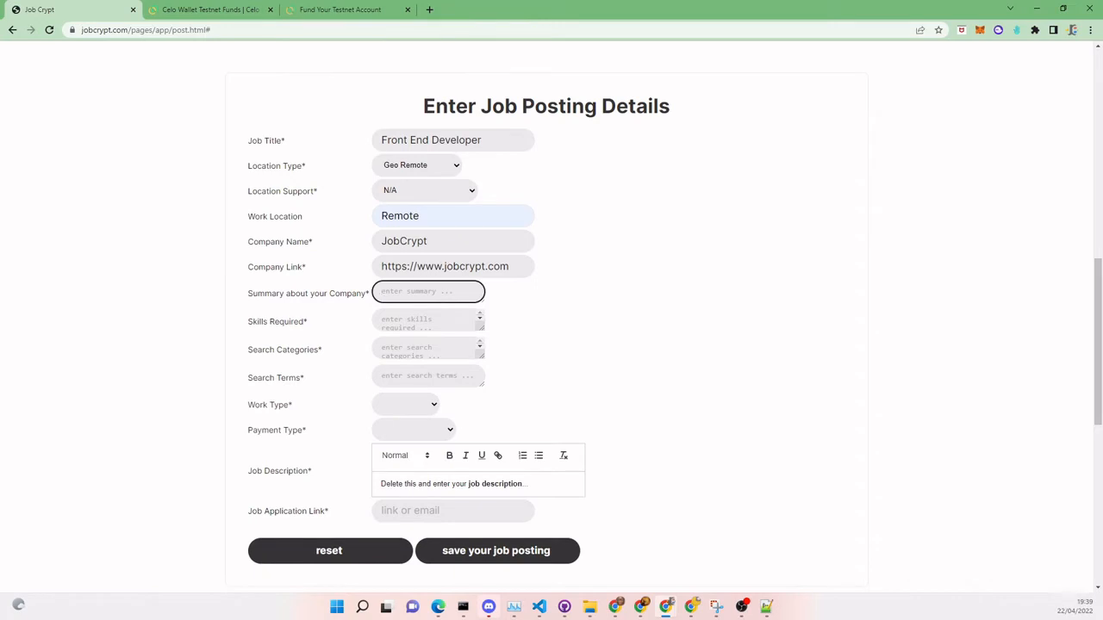
pyautogui.hotkey('alt', 'Tab')
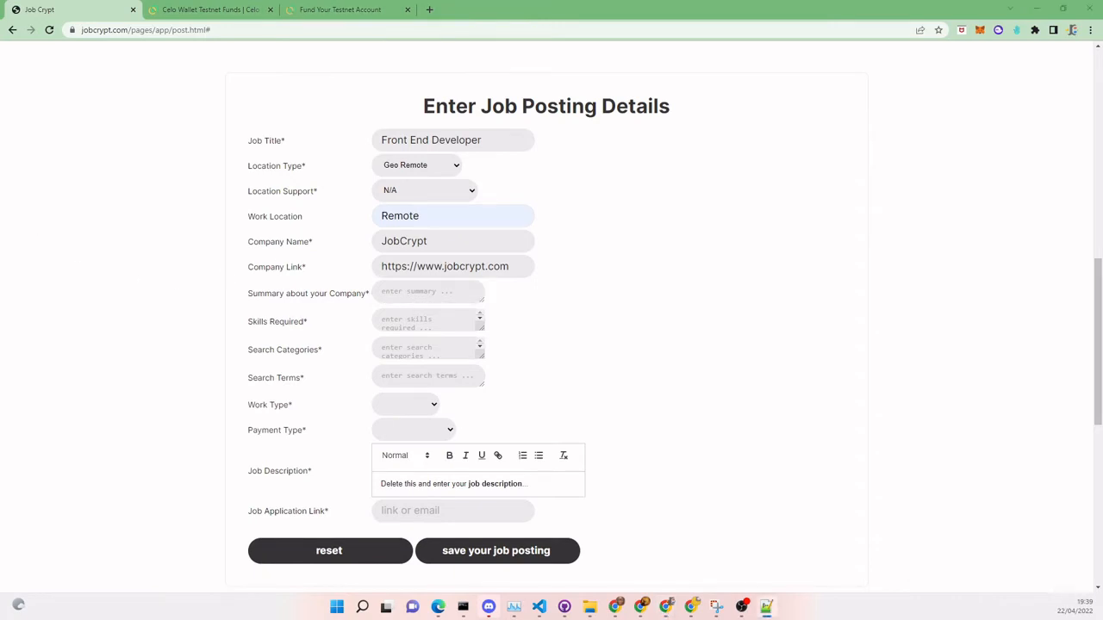
pyautogui.hotkey('alt', 'Tab')
pyautogui.hotkey('ctrl', 'v')
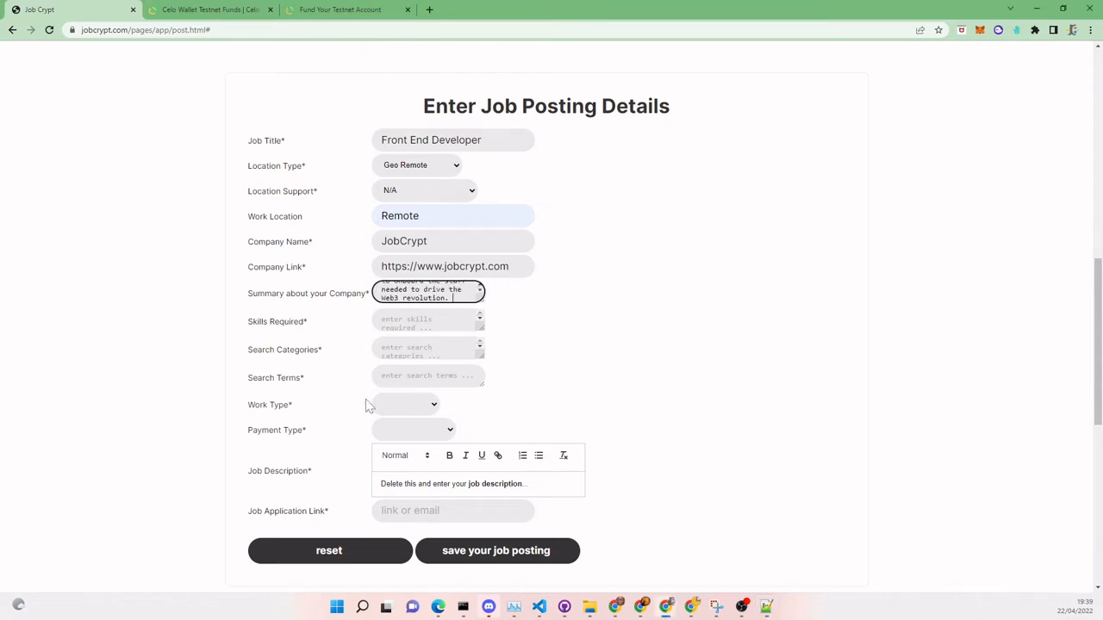
# - Paste the required skills list and correct the misspelled Mocha skill
pyautogui.press('Tab')
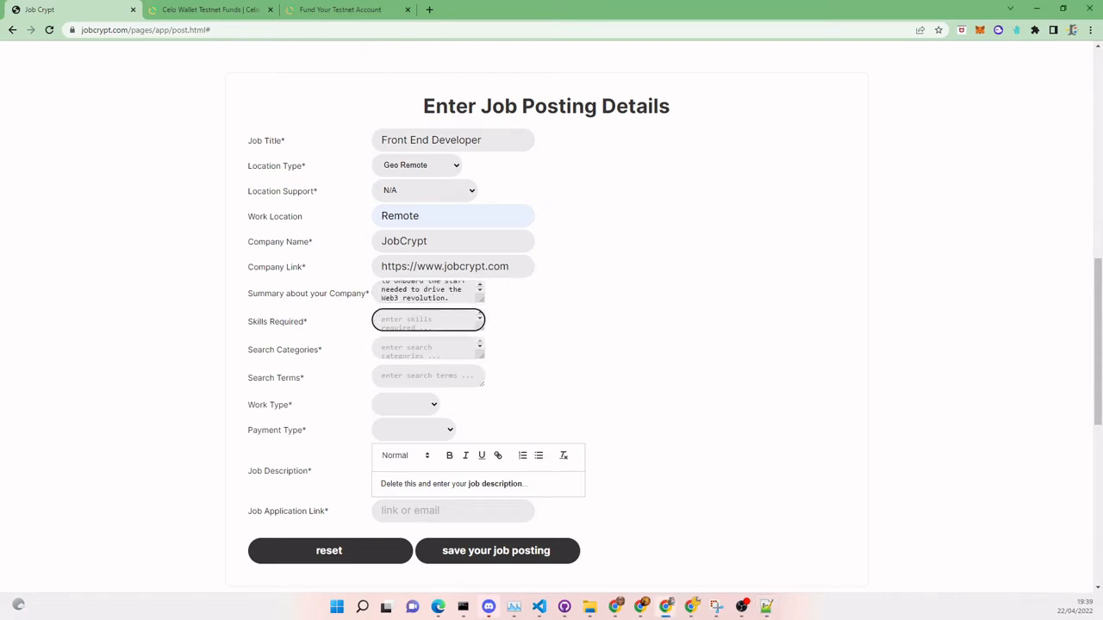
pyautogui.hotkey('alt', 'Tab')
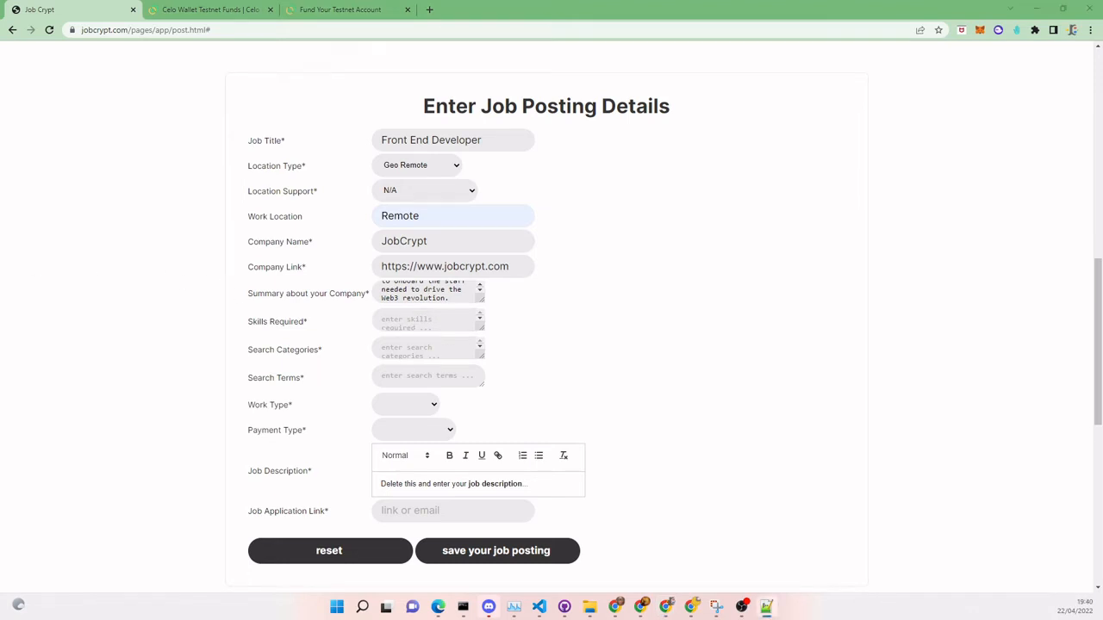
pyautogui.hotkey('alt', 'Tab')
pyautogui.hotkey('ctrl', 'v')
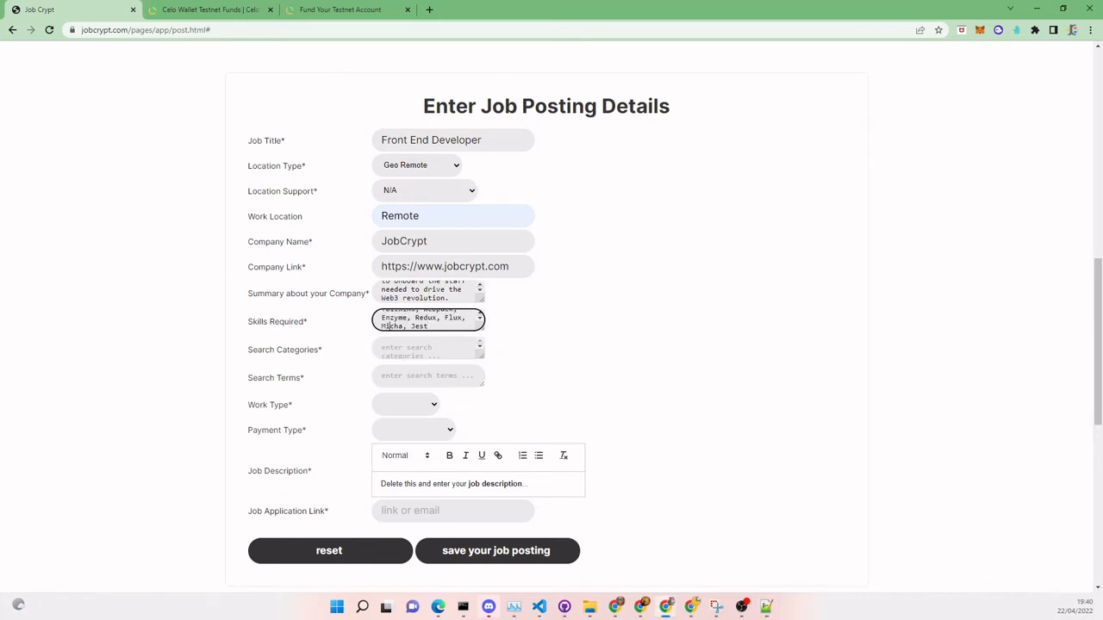
pyautogui.press('Delete')
pyautogui.write('o')
# - Paste the search categories and search terms from the notes
pyautogui.press('Tab')
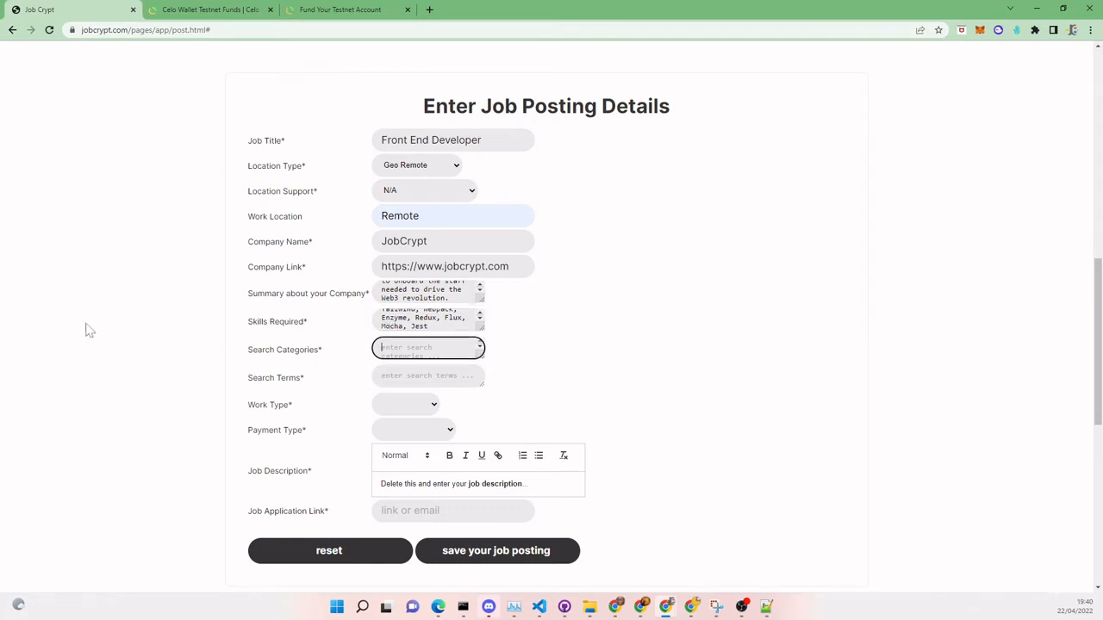
pyautogui.hotkey('alt', 'Tab')
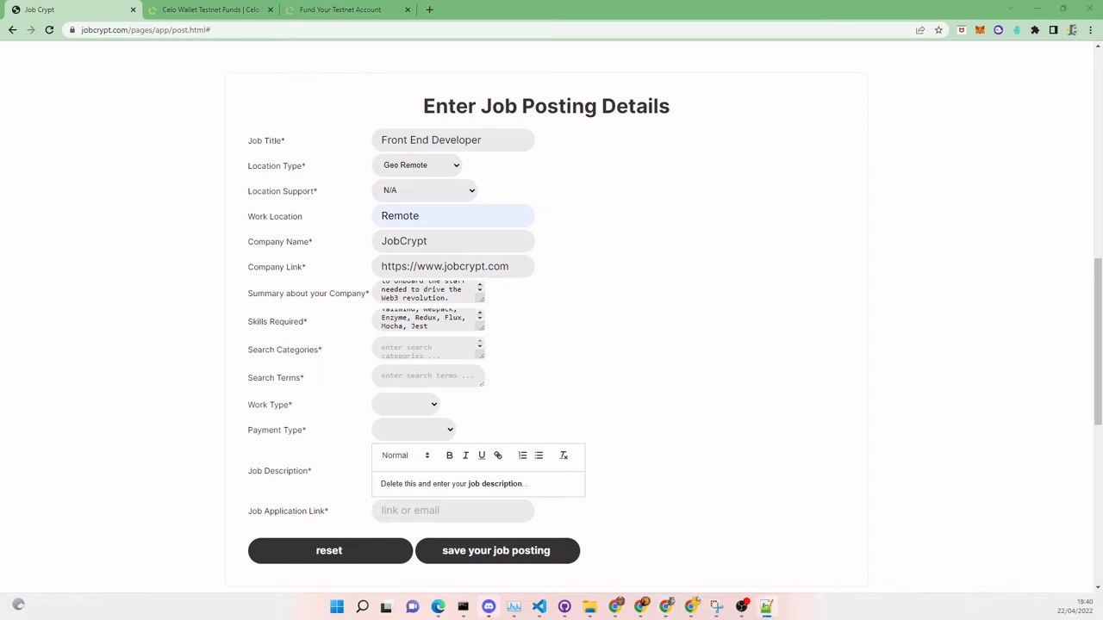
pyautogui.click(417, 351)
pyautogui.write('Front End, Developer, Design, DApp')
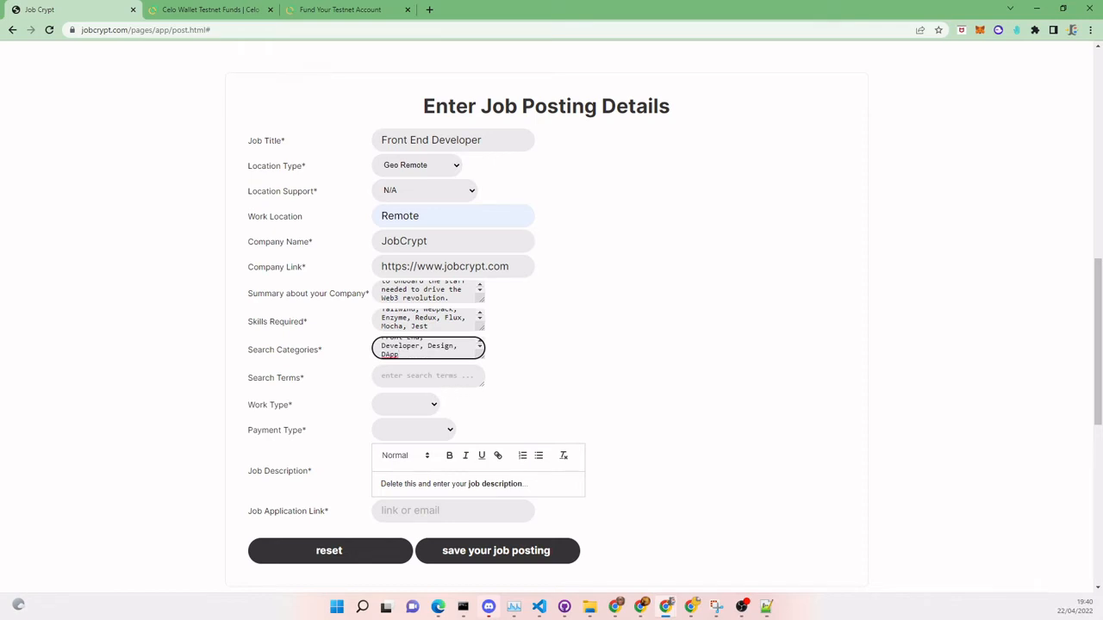
pyautogui.click(417, 376)
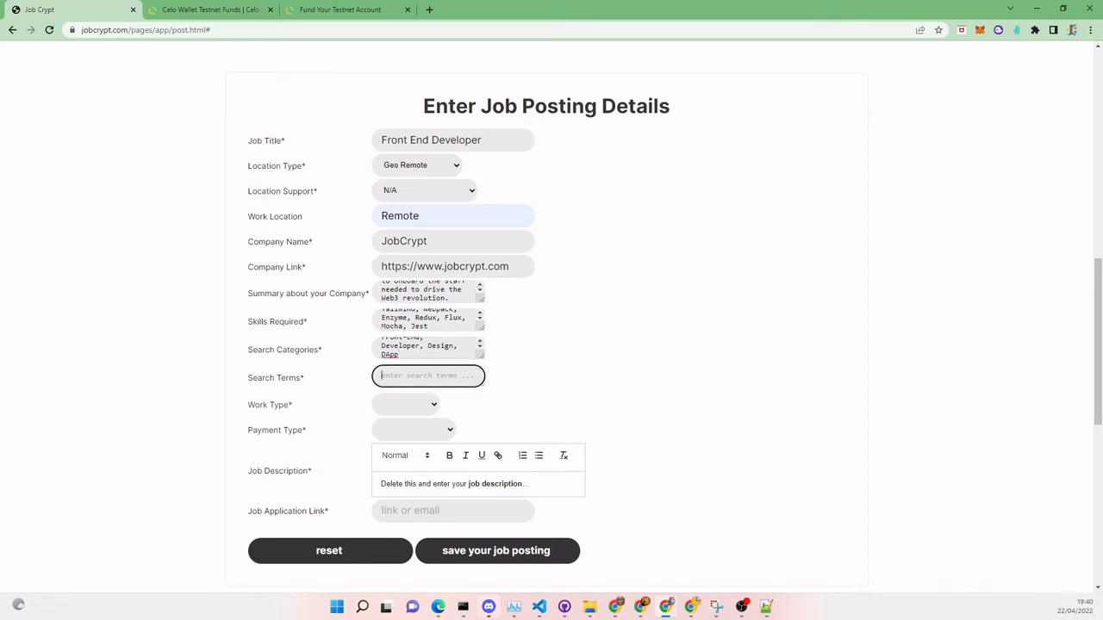
pyautogui.hotkey('alt', 'Tab')
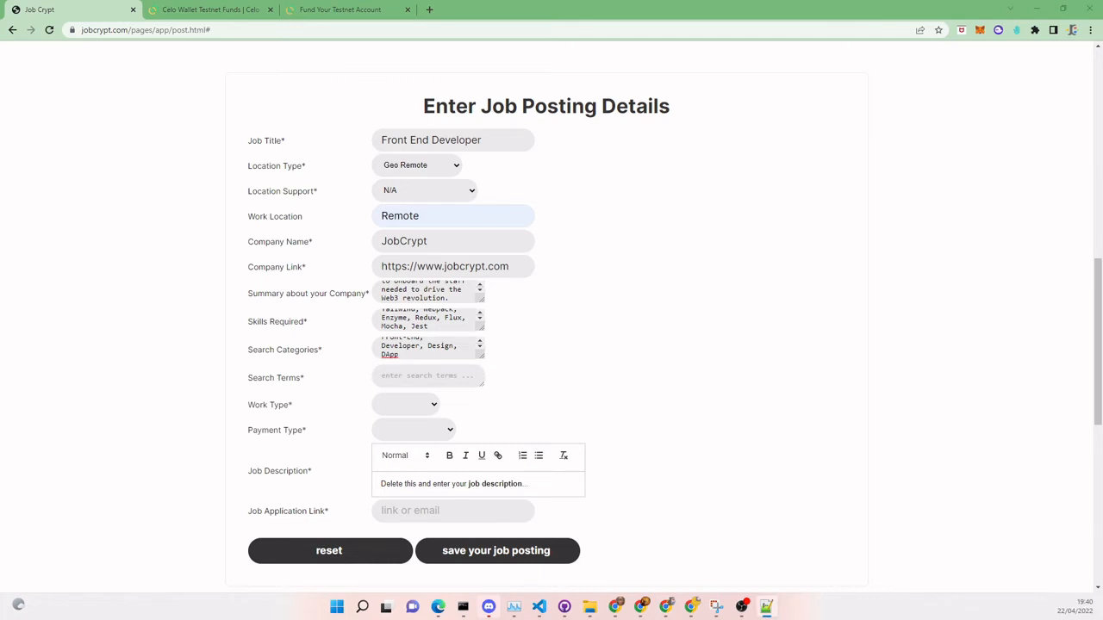
pyautogui.hotkey('alt', 'Tab')
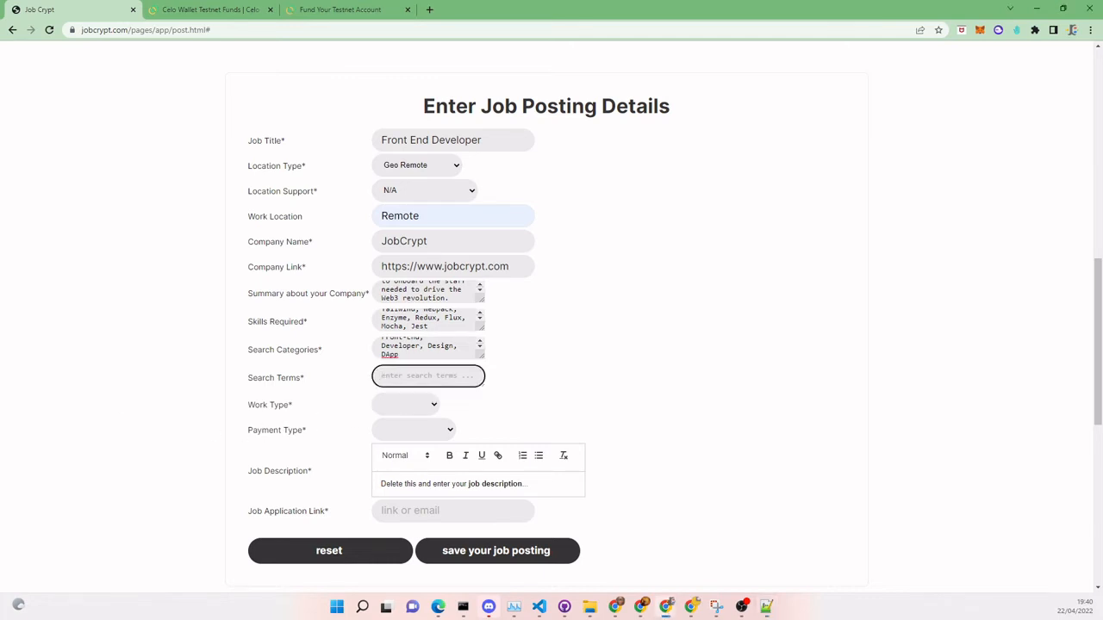
pyautogui.hotkey('ctrl', 'v')
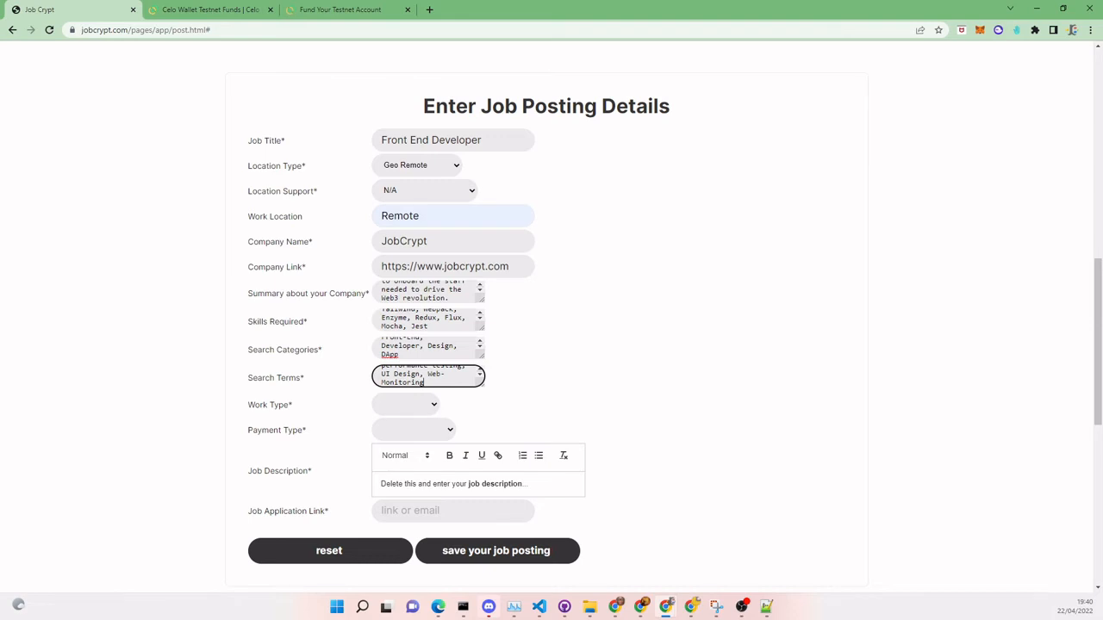
# - Set work type to Full-time and payment type to Cryptocurrency
pyautogui.click(434, 406)
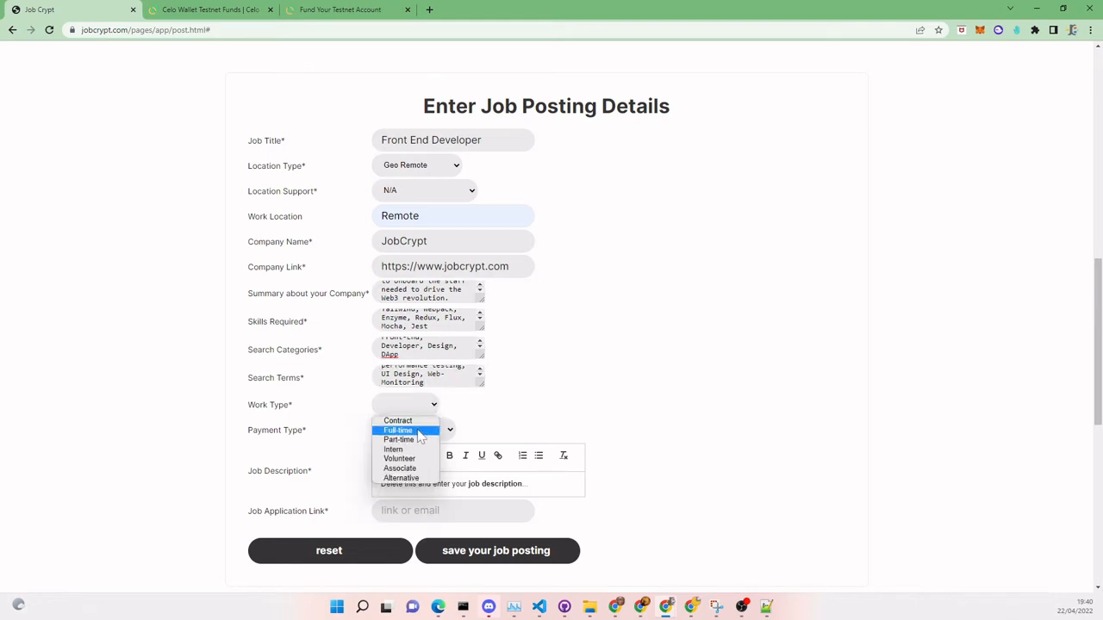
pyautogui.click(415, 430)
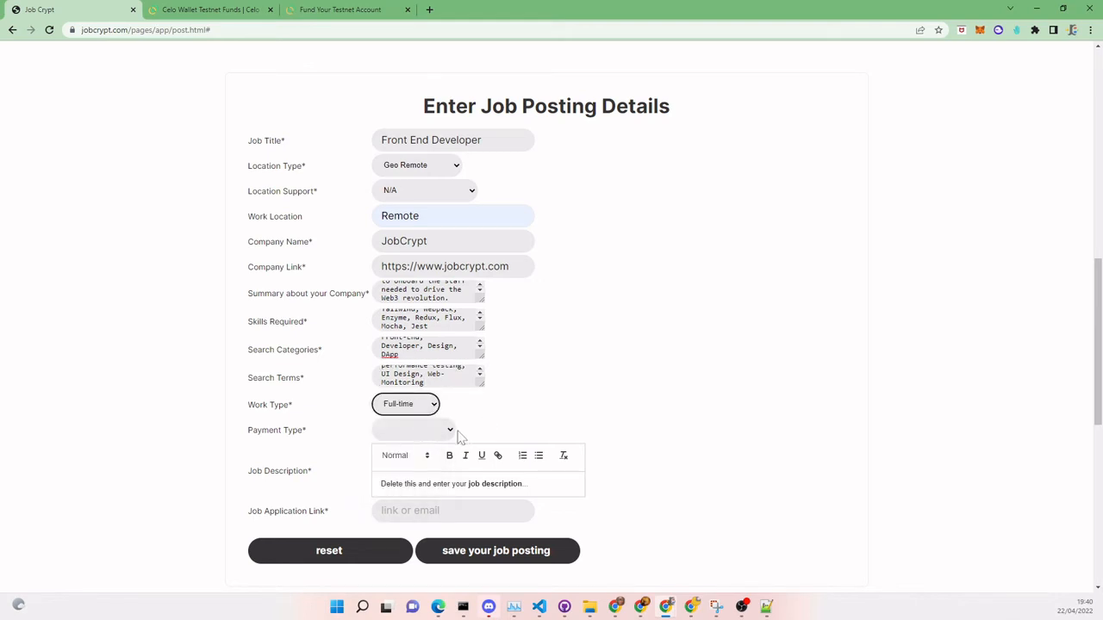
pyautogui.click(451, 430)
pyautogui.click(441, 446)
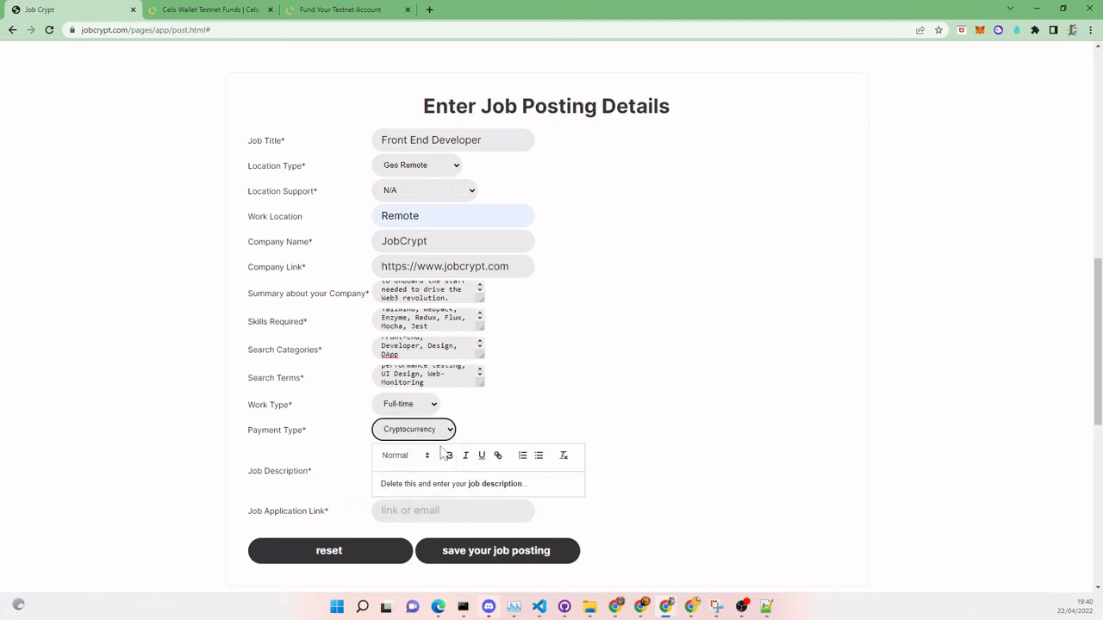
# - Replace the placeholder job description with the prepared react.js description
pyautogui.scroll(-2, 698, 370)
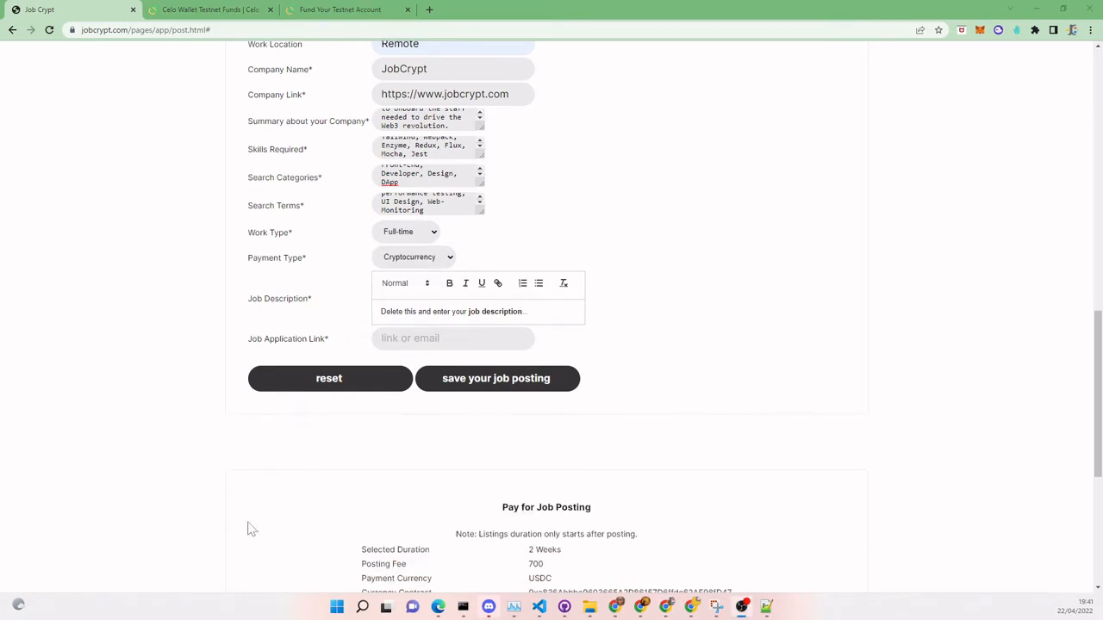
pyautogui.moveTo(527, 312); pyautogui.dragTo(368, 336)
pyautogui.press('BackSpace')
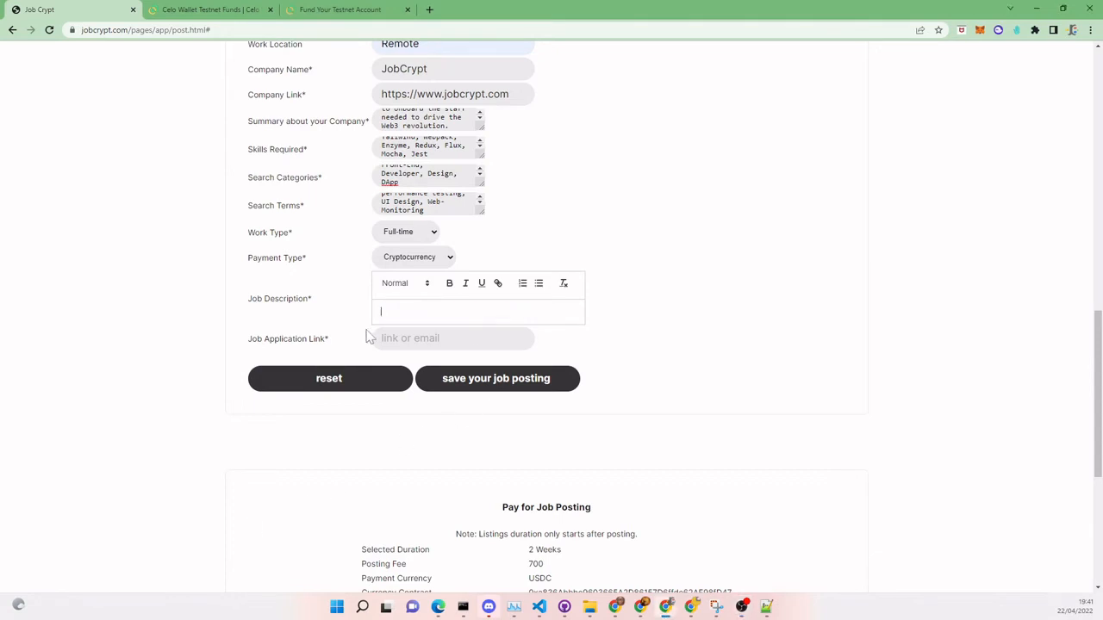
pyautogui.hotkey('ctrl', 'v')
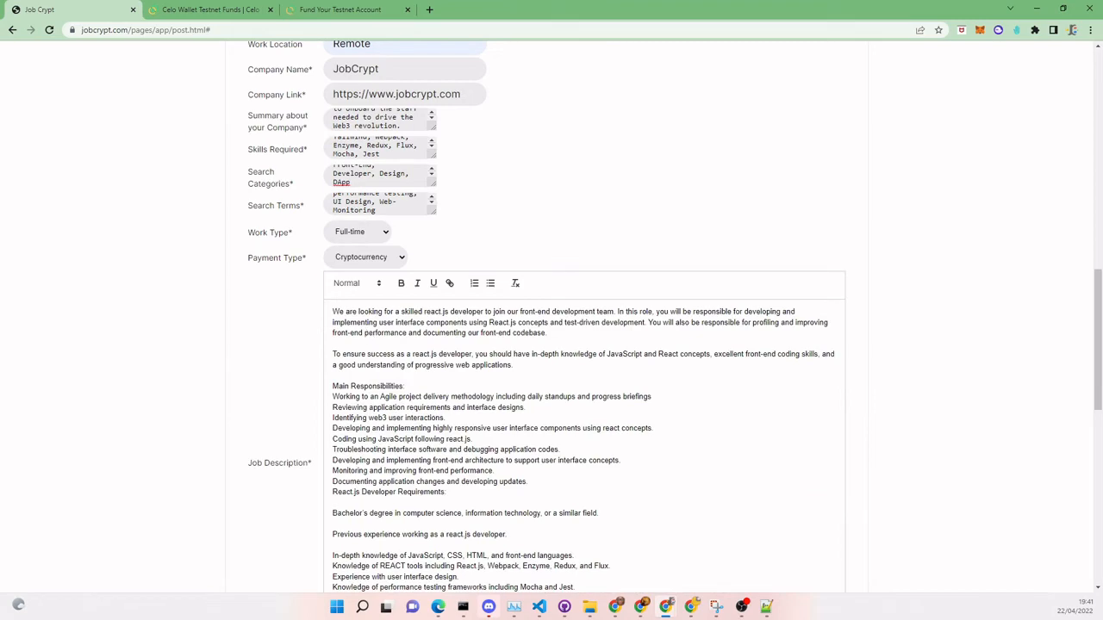
# - Type the job application contact e-mail address
pyautogui.scroll(-4, 637, 207)
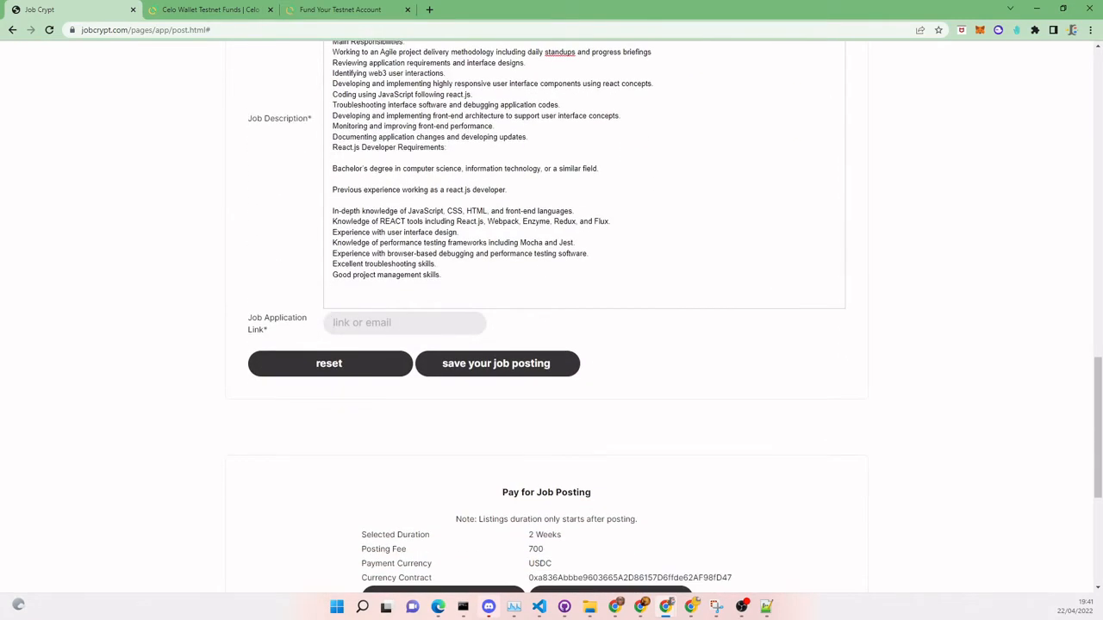
pyautogui.click(370, 323)
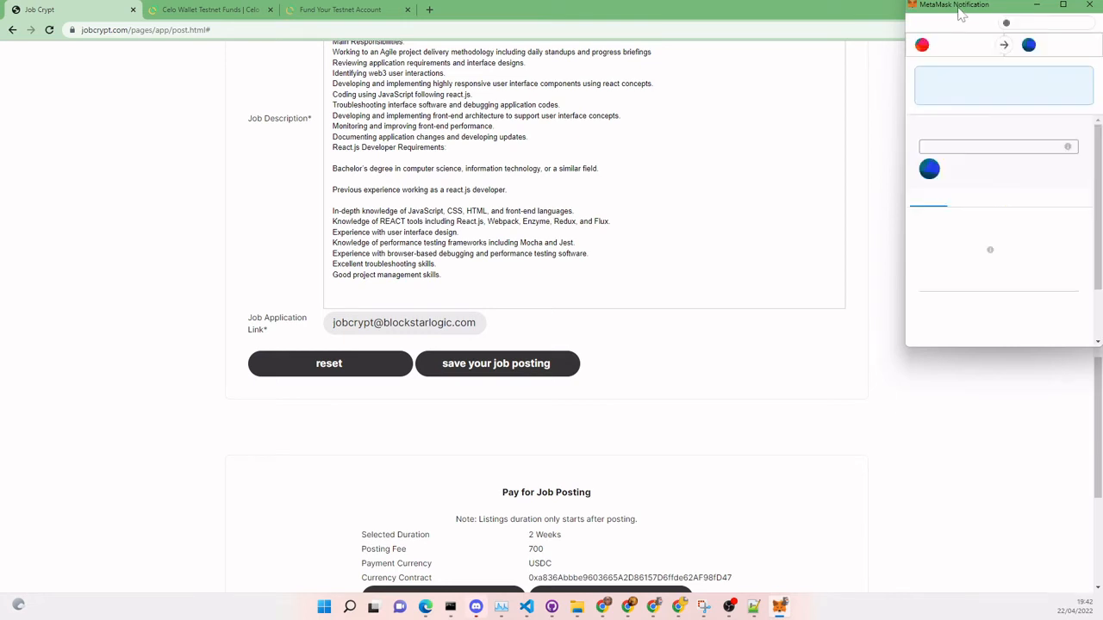
# - Confirm the MetaMask transaction saving the job posting, then scroll to the payment section
pyautogui.moveTo(960, 13); pyautogui.dragTo(865, 26)
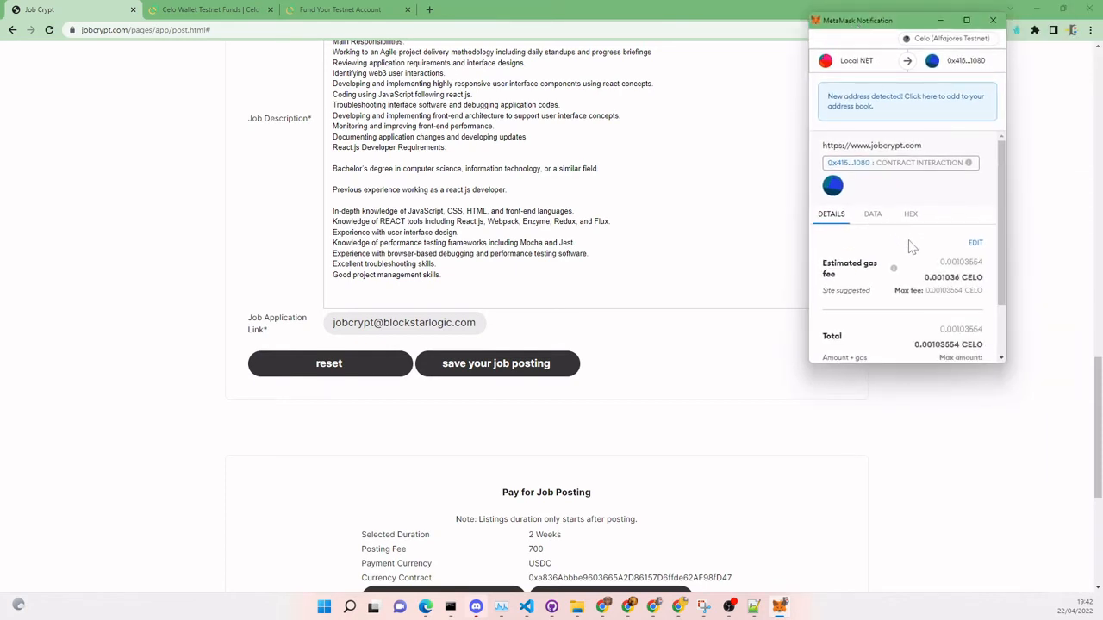
pyautogui.scroll(-2, 1004, 220)
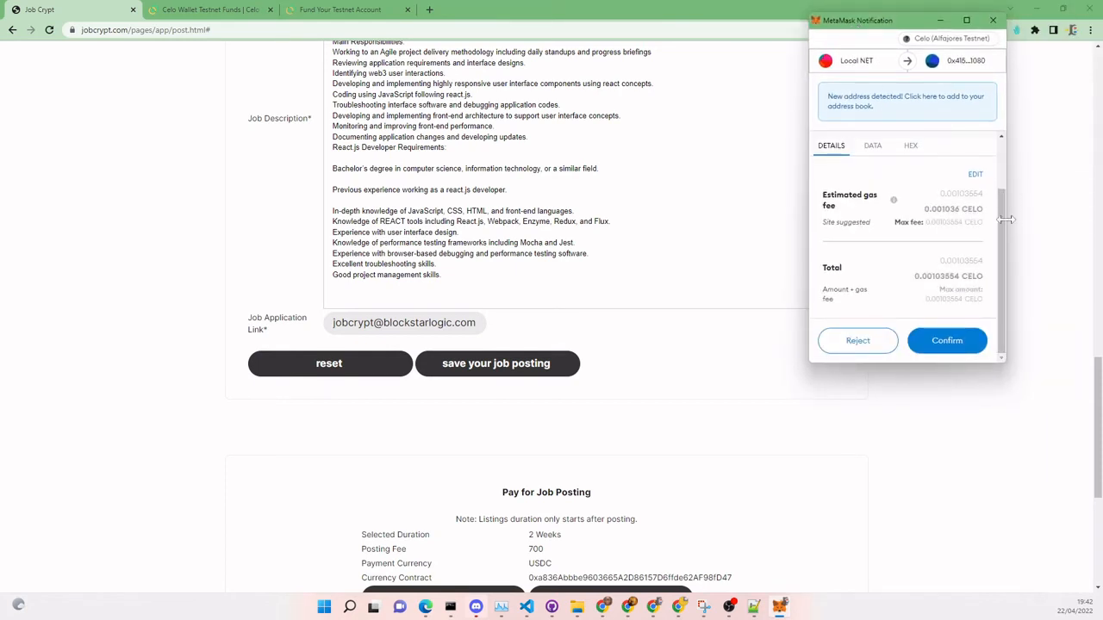
pyautogui.click(947, 345)
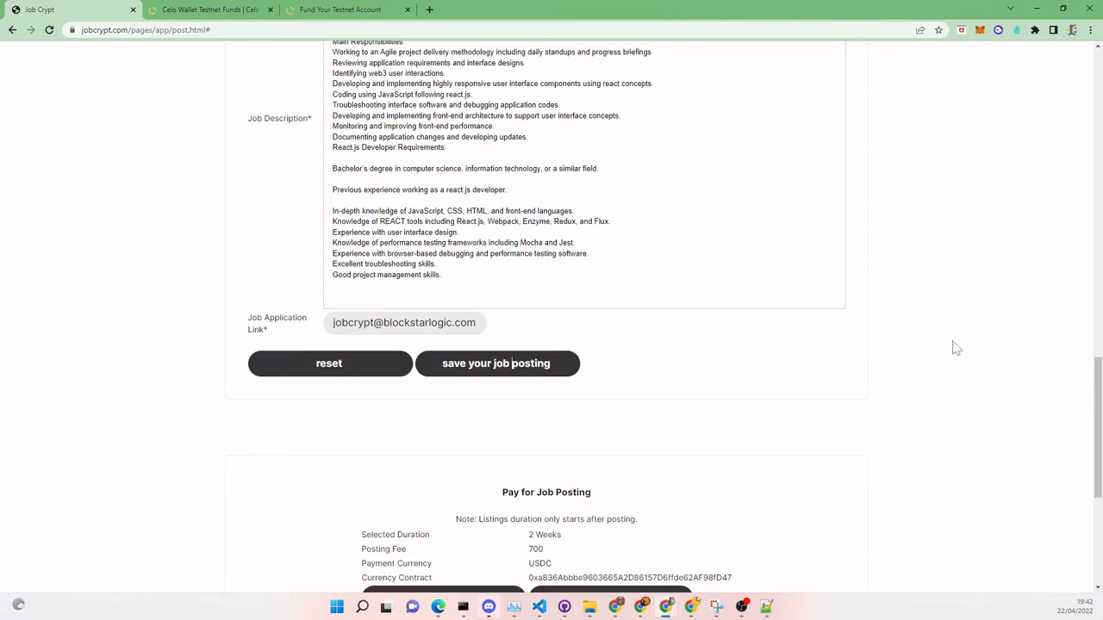
pyautogui.scroll(5, 494, 218)
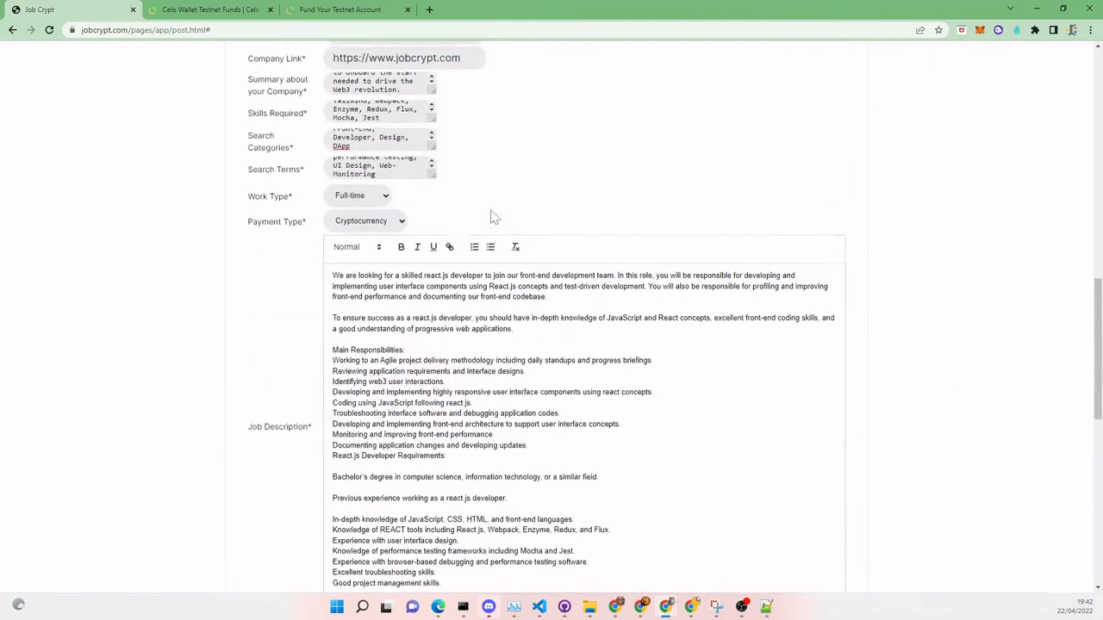
pyautogui.scroll(-5, 493, 218)
pyautogui.scroll(-3, 669, 216)
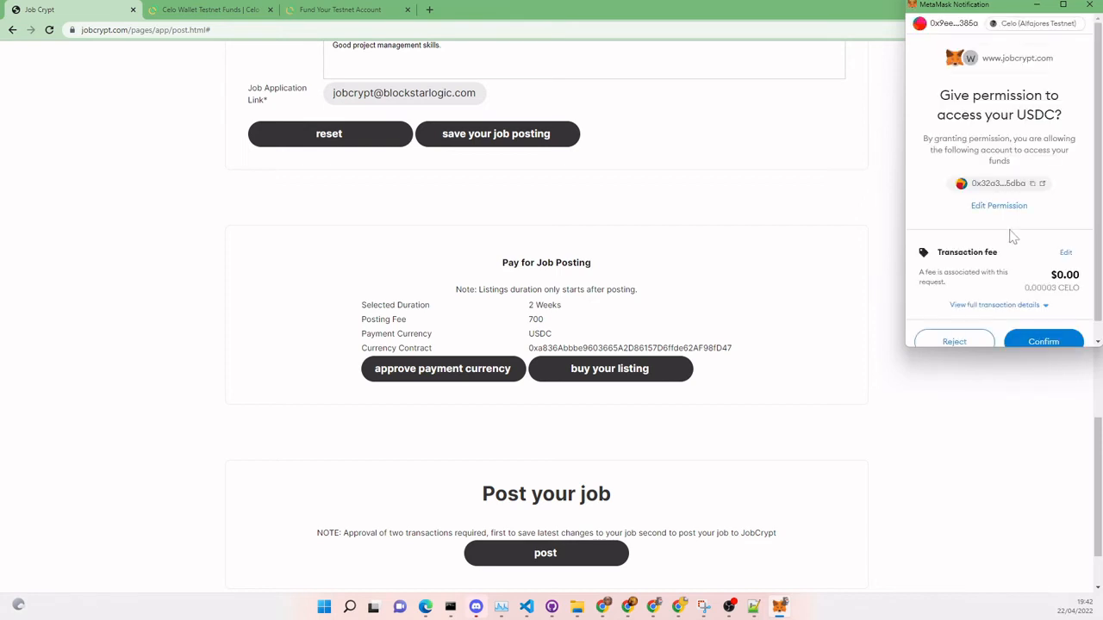
# - Grant MetaMask permission to spend USDC, then buy the 700 USDC 2-week listing
pyautogui.scroll(-1, 1012, 238)
pyautogui.click(1049, 334)
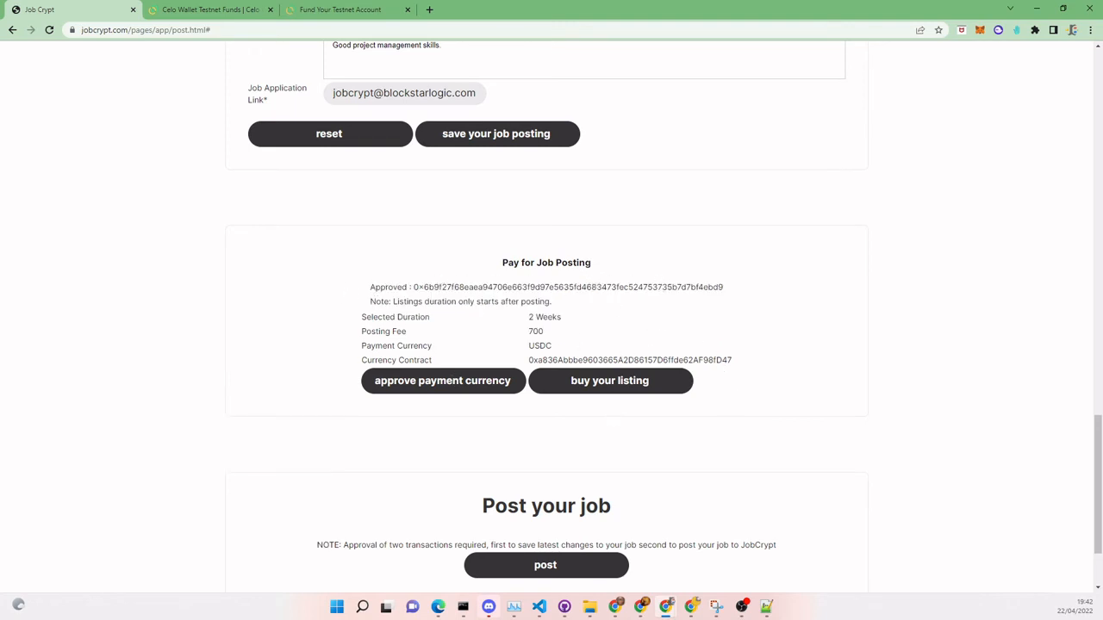
pyautogui.click(614, 381)
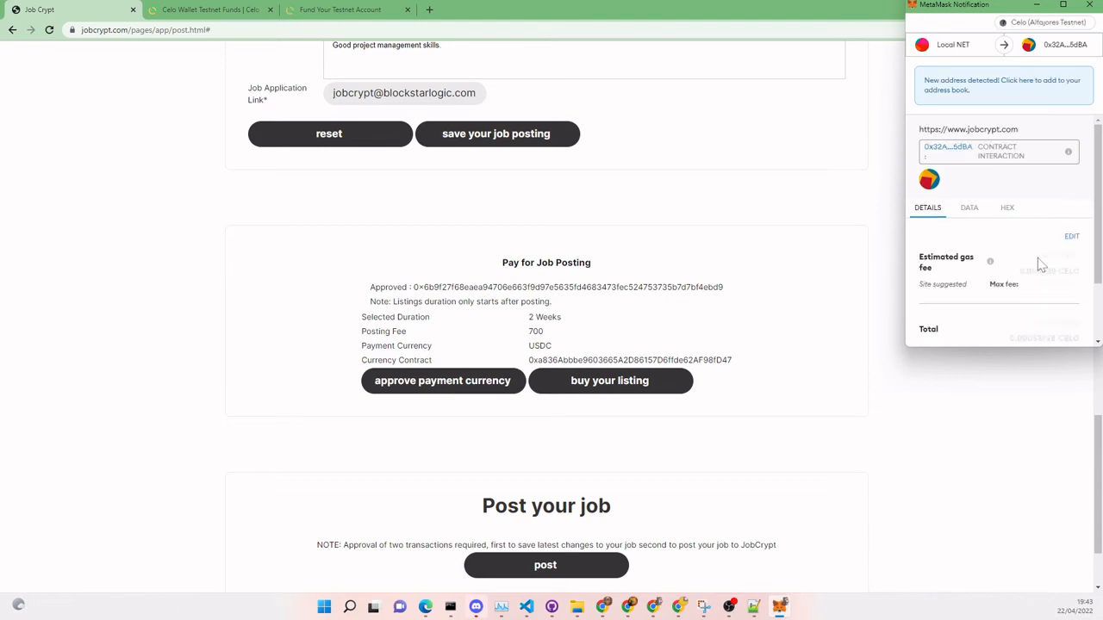
# - Confirm the 700 USDC listing fee payment in MetaMask and scroll to Post your job
pyautogui.scroll(-2, 1040, 264)
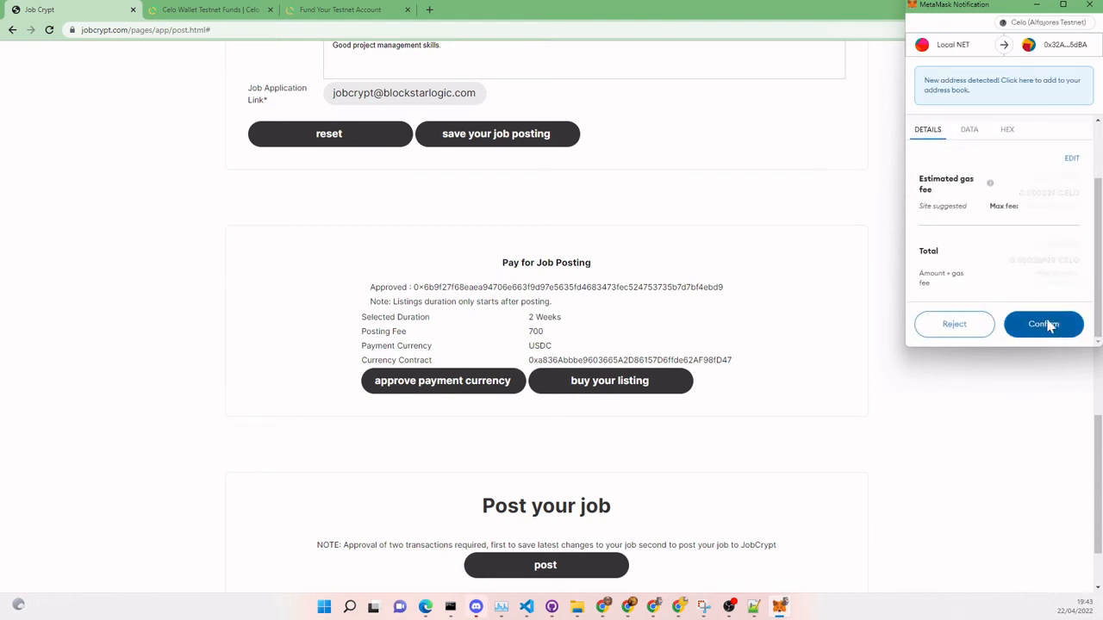
pyautogui.click(1043, 324)
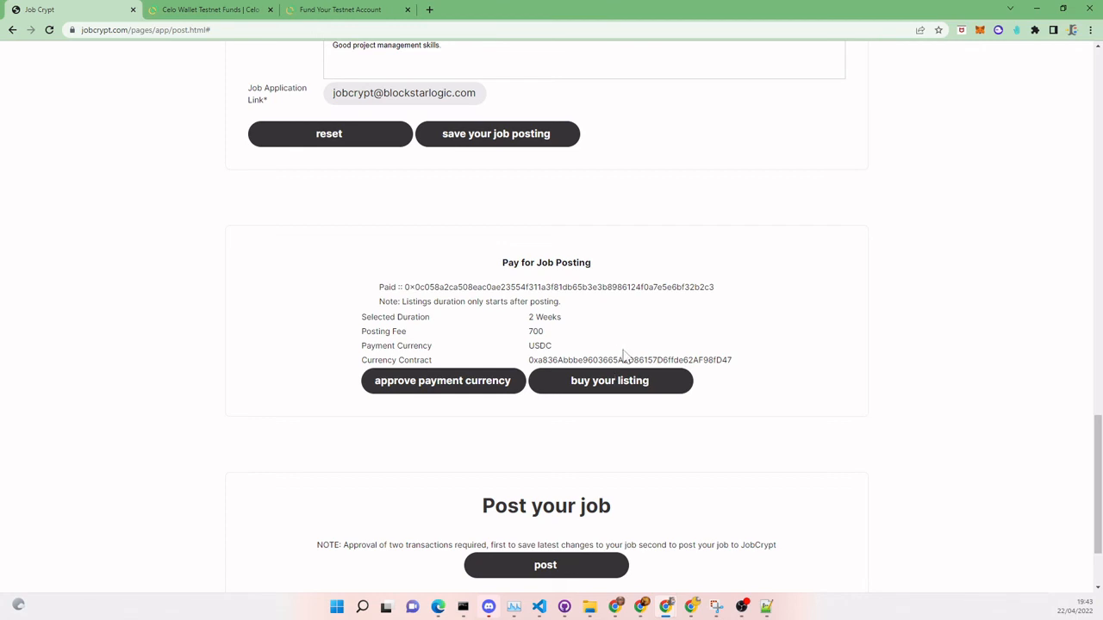
pyautogui.scroll(-2, 554, 436)
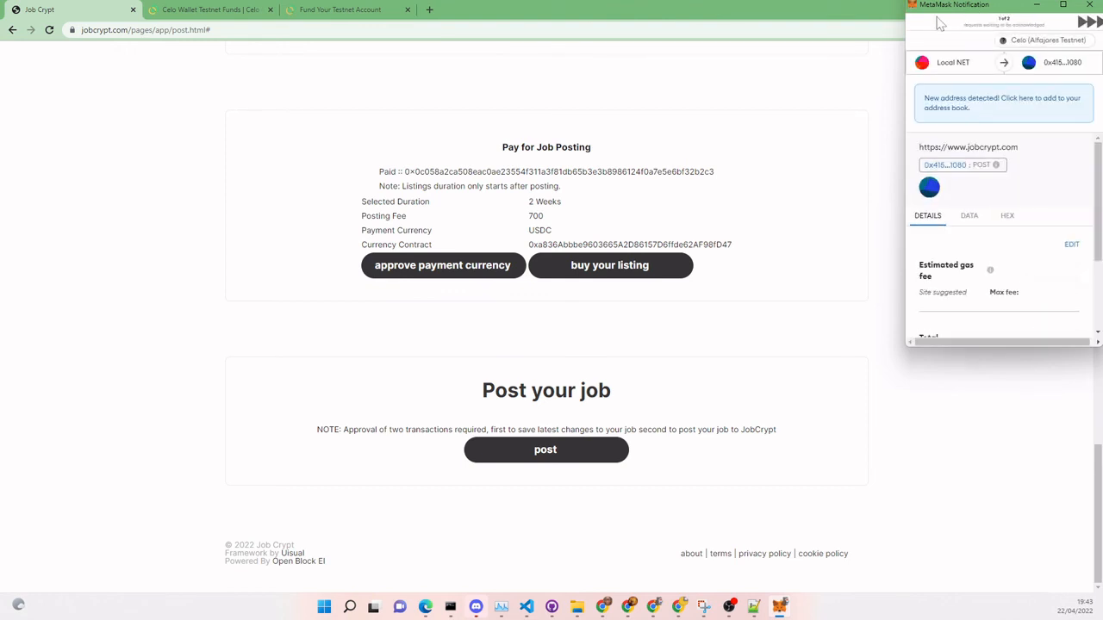
# - Confirm both pending MetaMask transactions so the Front End Developer job is marked POSTED
pyautogui.moveTo(943, 5); pyautogui.dragTo(868, 12)
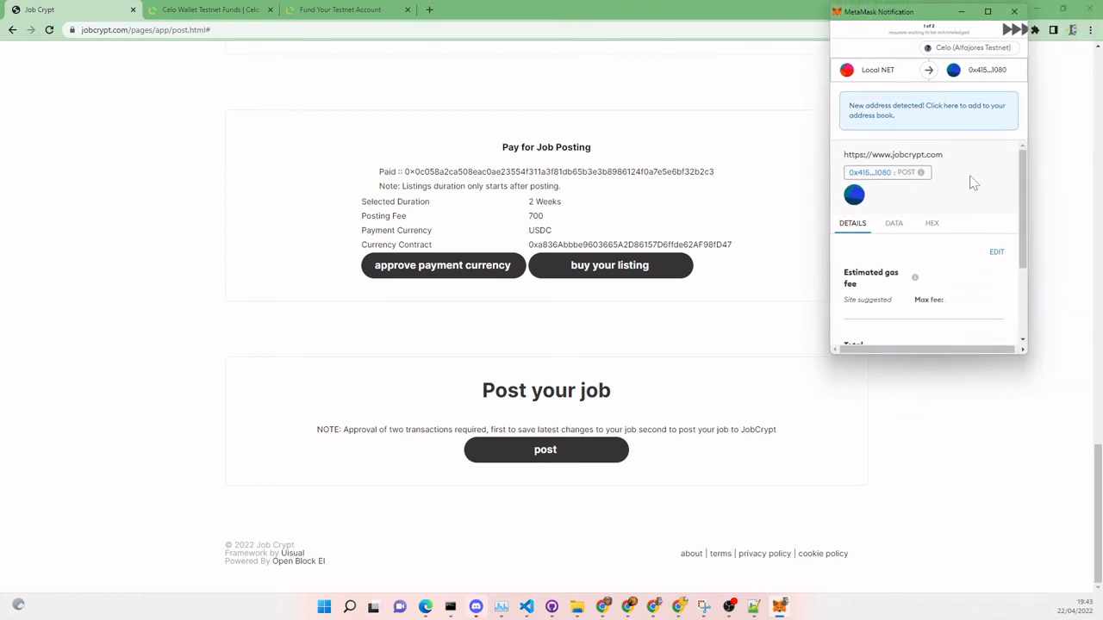
pyautogui.scroll(-3, 984, 216)
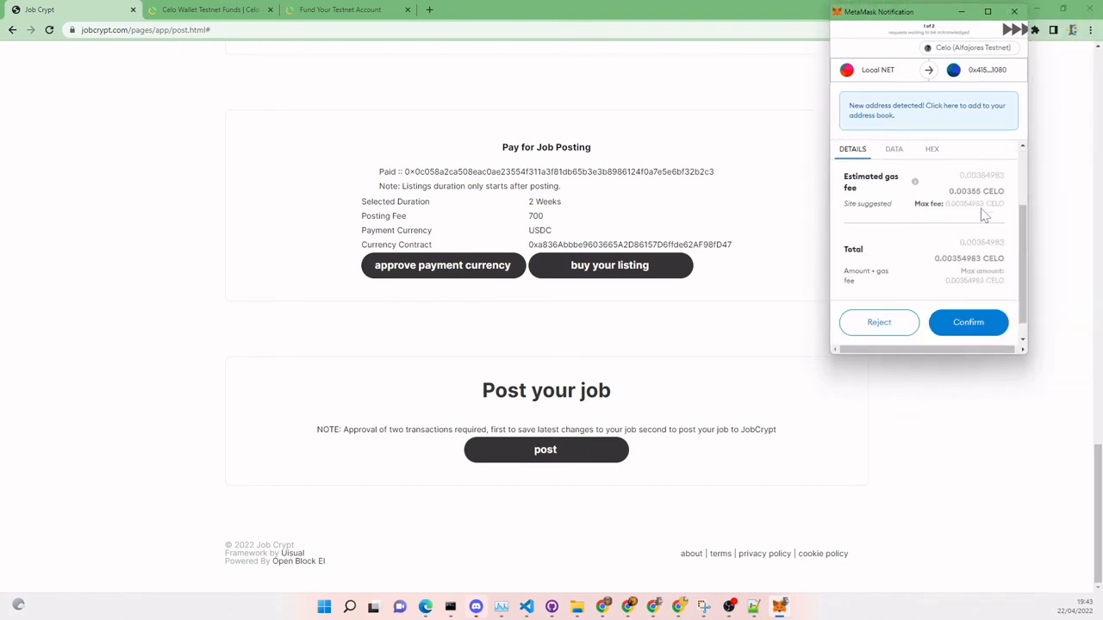
pyautogui.click(972, 312)
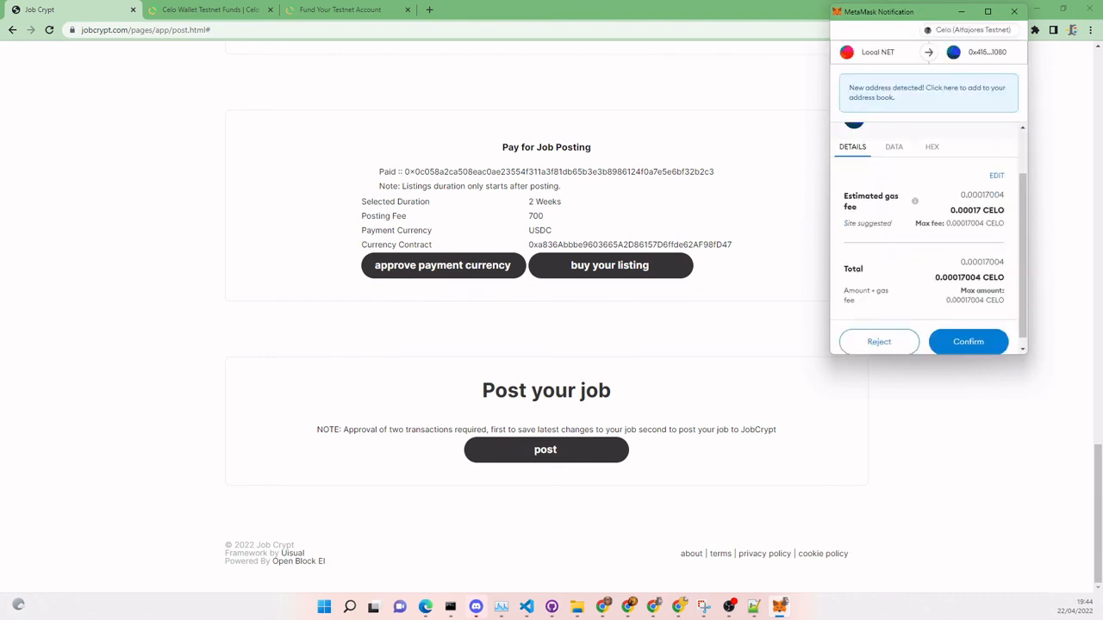
pyautogui.click(965, 336)
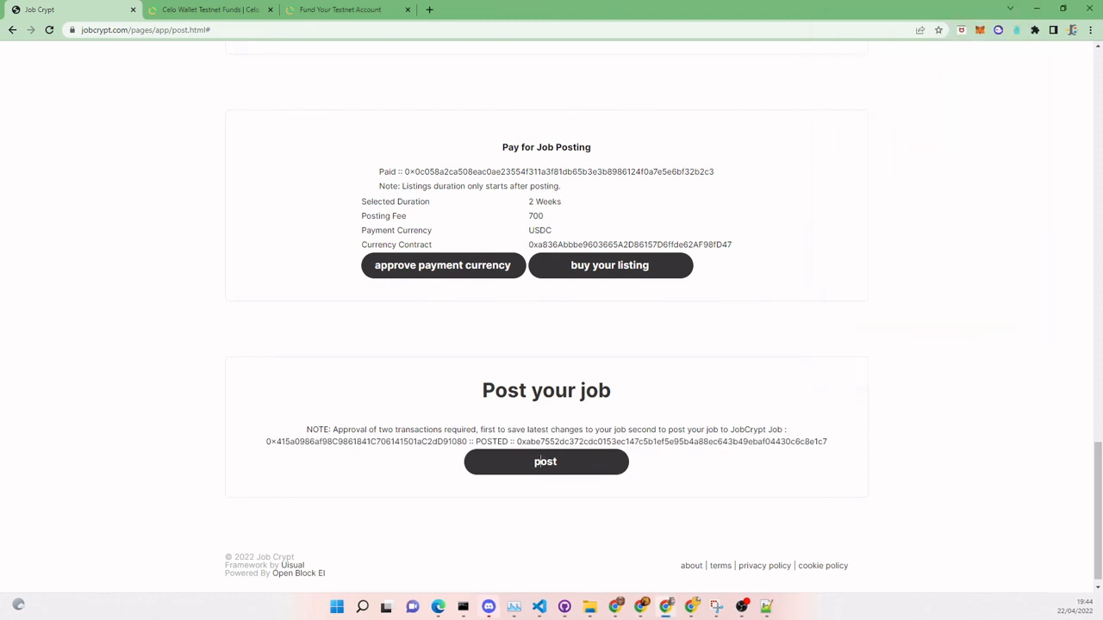
pyautogui.scroll(20, 698, 463)
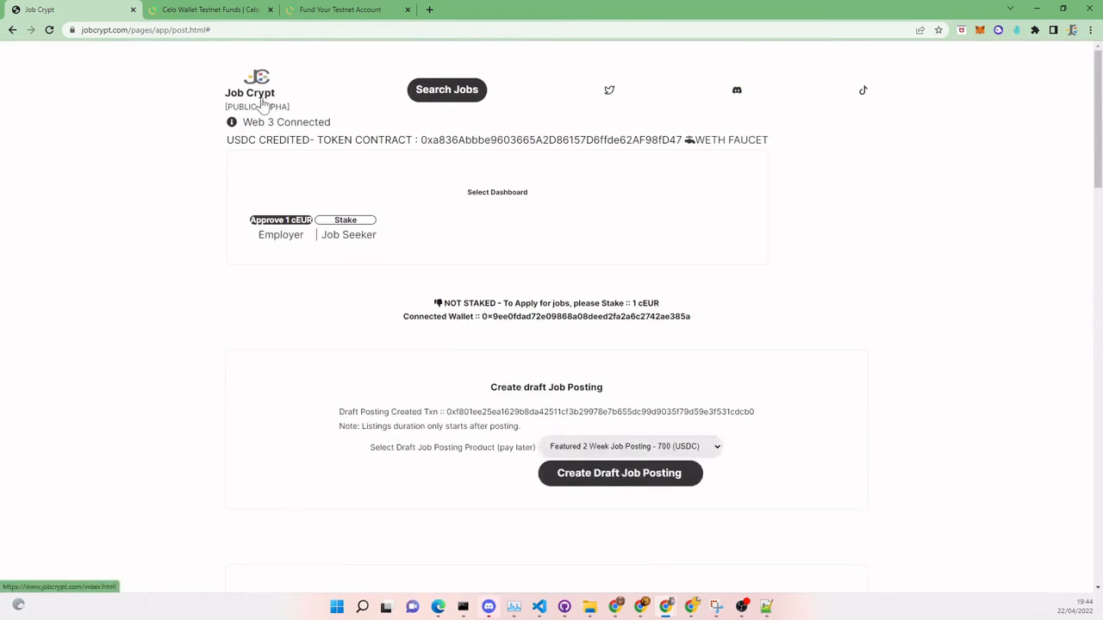
# - Return to the JobCrypt home page, connect MetaMask, and find Front End Developer under Latest Jobs
pyautogui.click(263, 102)
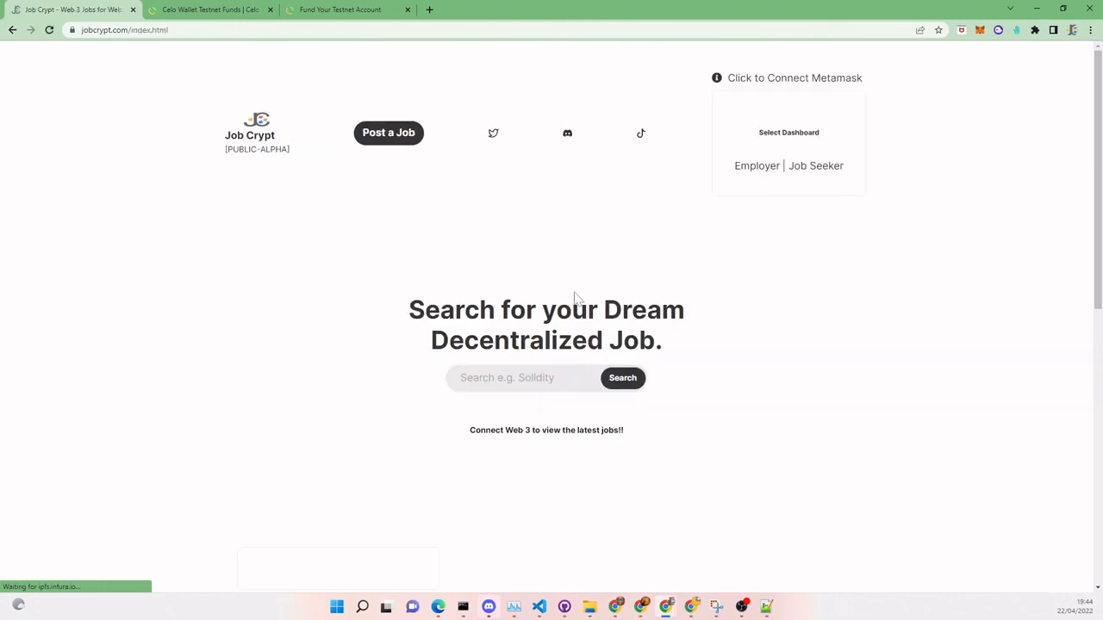
pyautogui.click(794, 82)
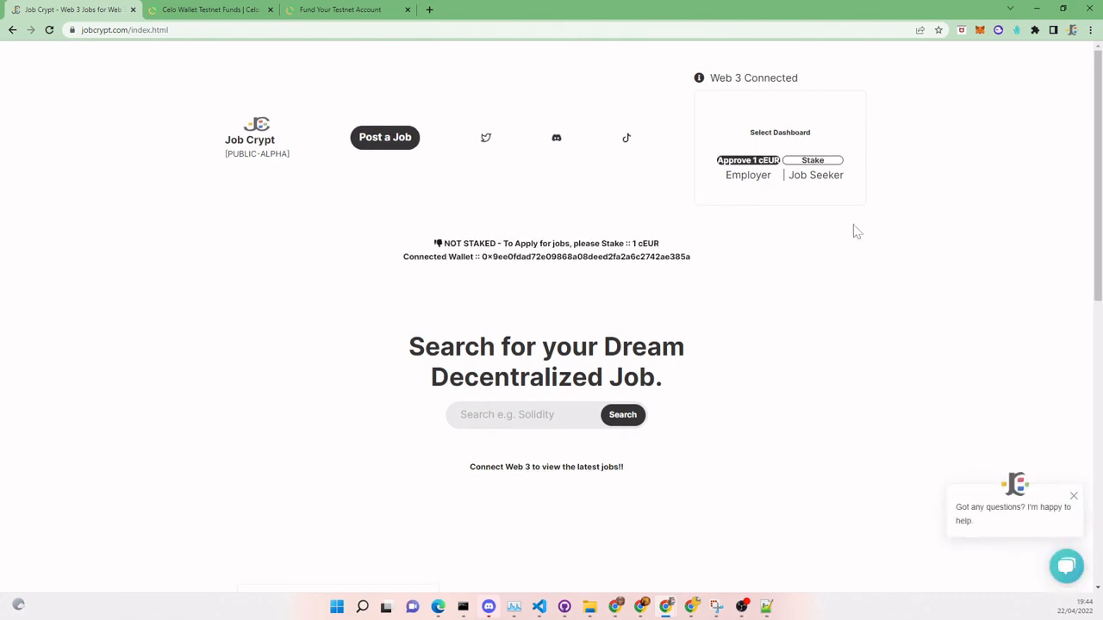
pyautogui.scroll(-5, 857, 231)
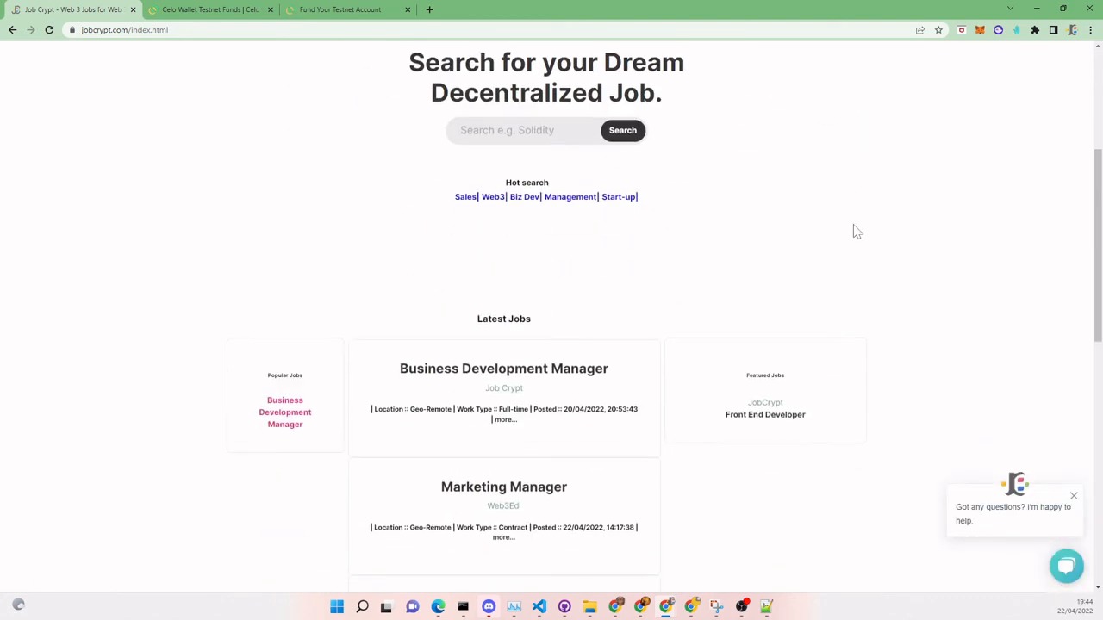
pyautogui.scroll(-3, 857, 231)
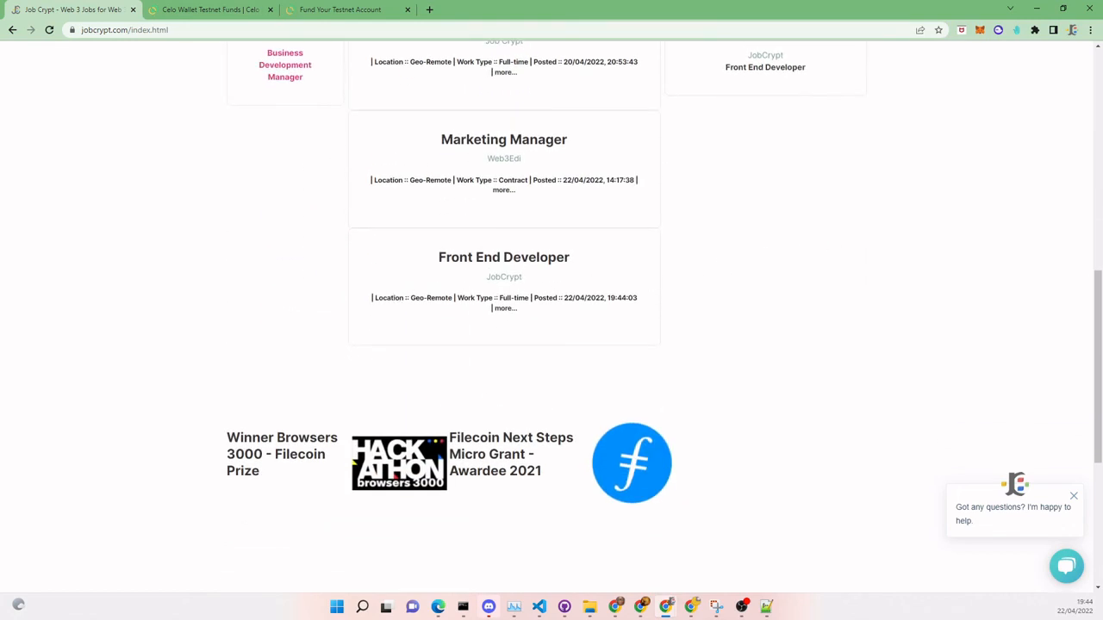